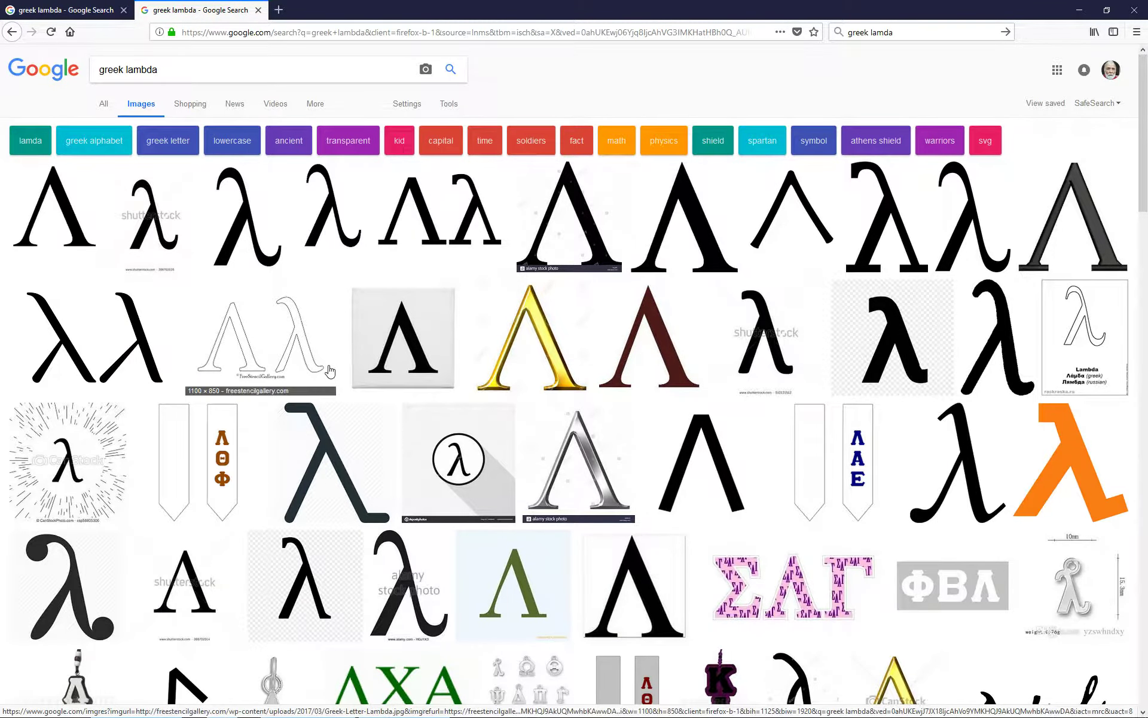
Step: Find the black lowercase lambda on a checkered background in the image results and view it at full size
scroll(288, 406, "down", 1)
scroll(288, 407, "down", 5)
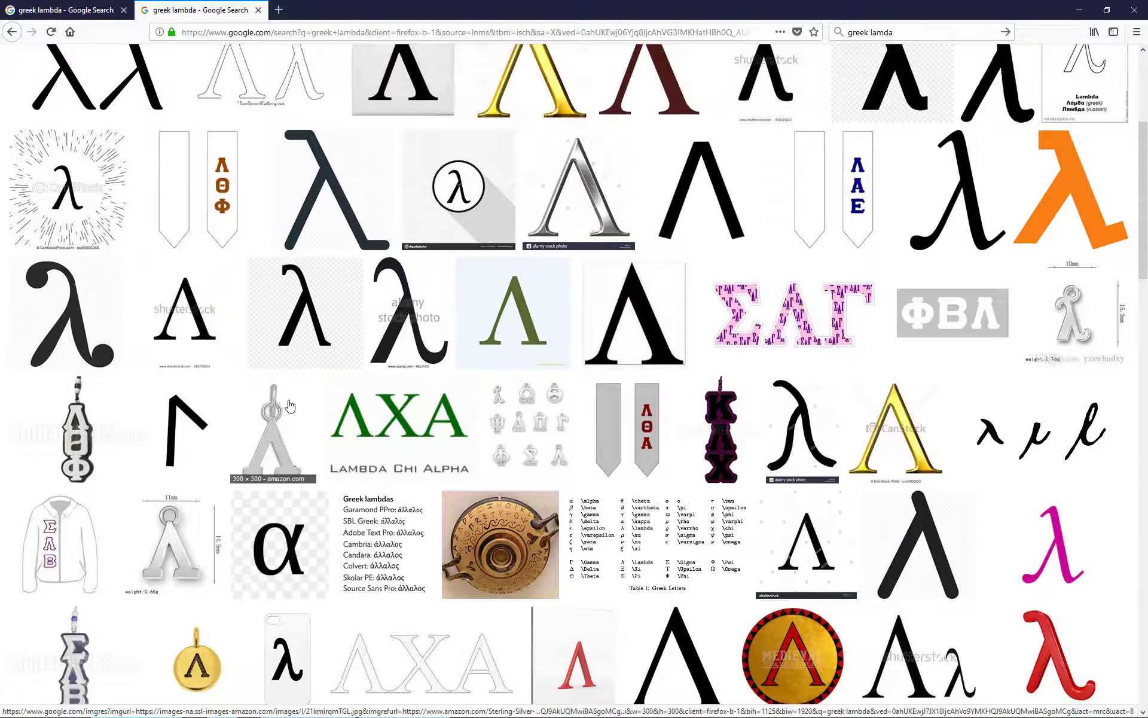
left_click(305, 306)
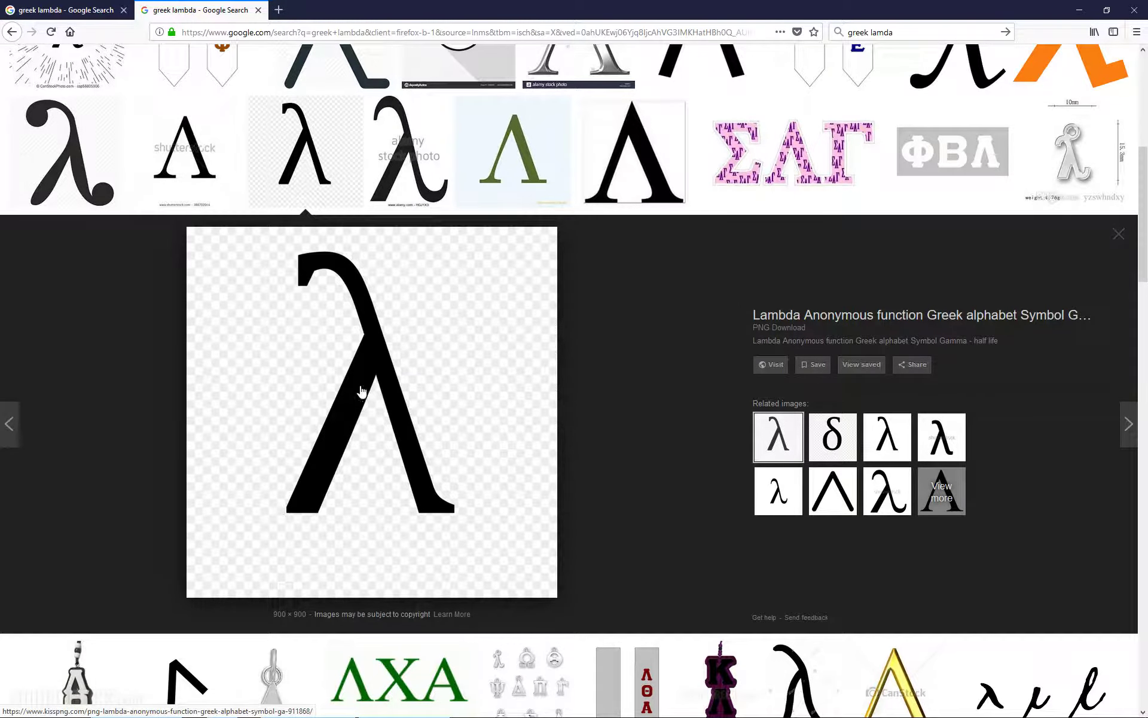
right_click(362, 392)
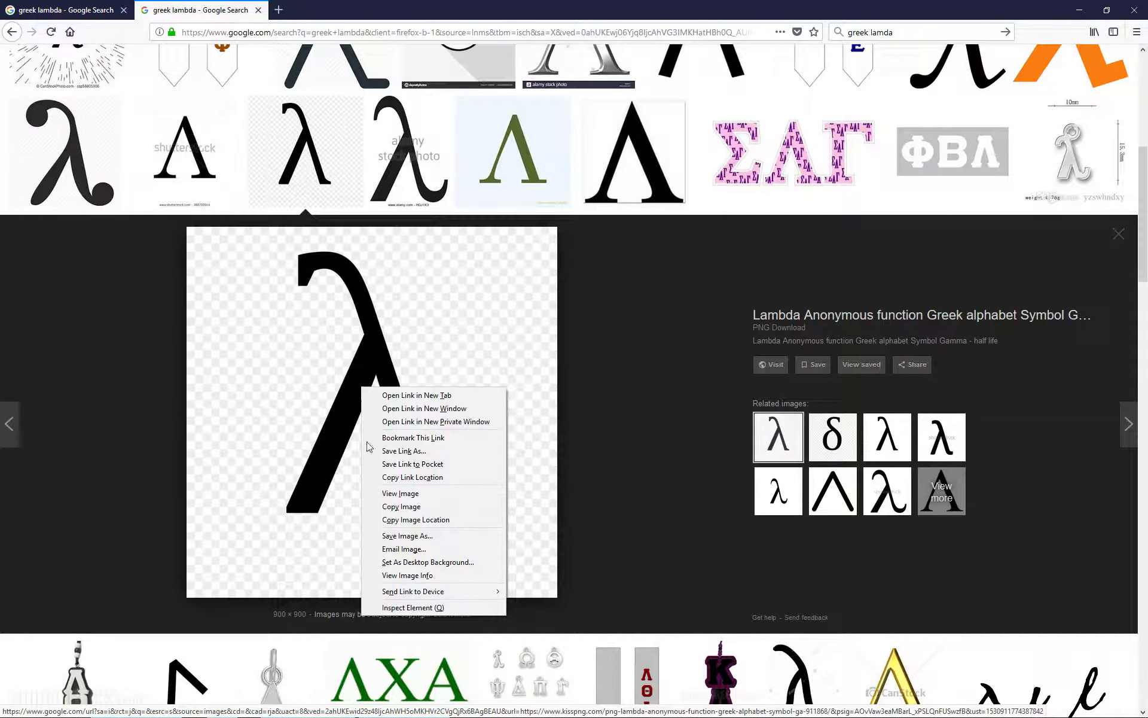
left_click(395, 497)
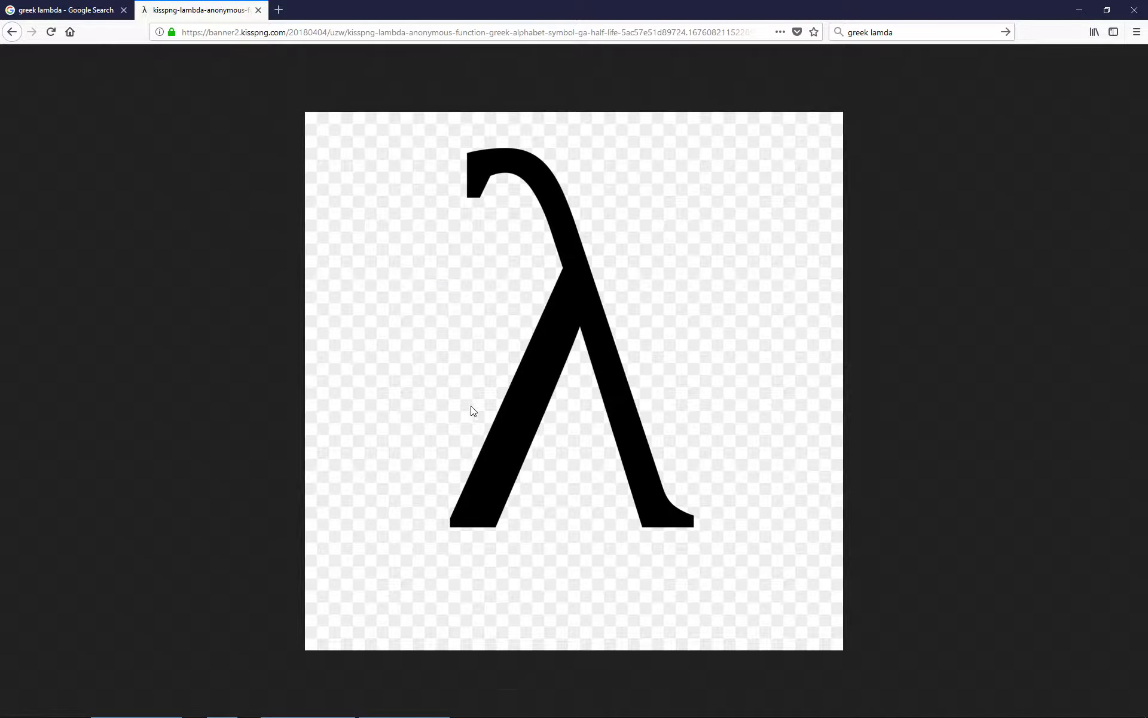
Step: Save the lambda image to the Desktop as Lamda.png, replacing the existing file
right_click(458, 370)
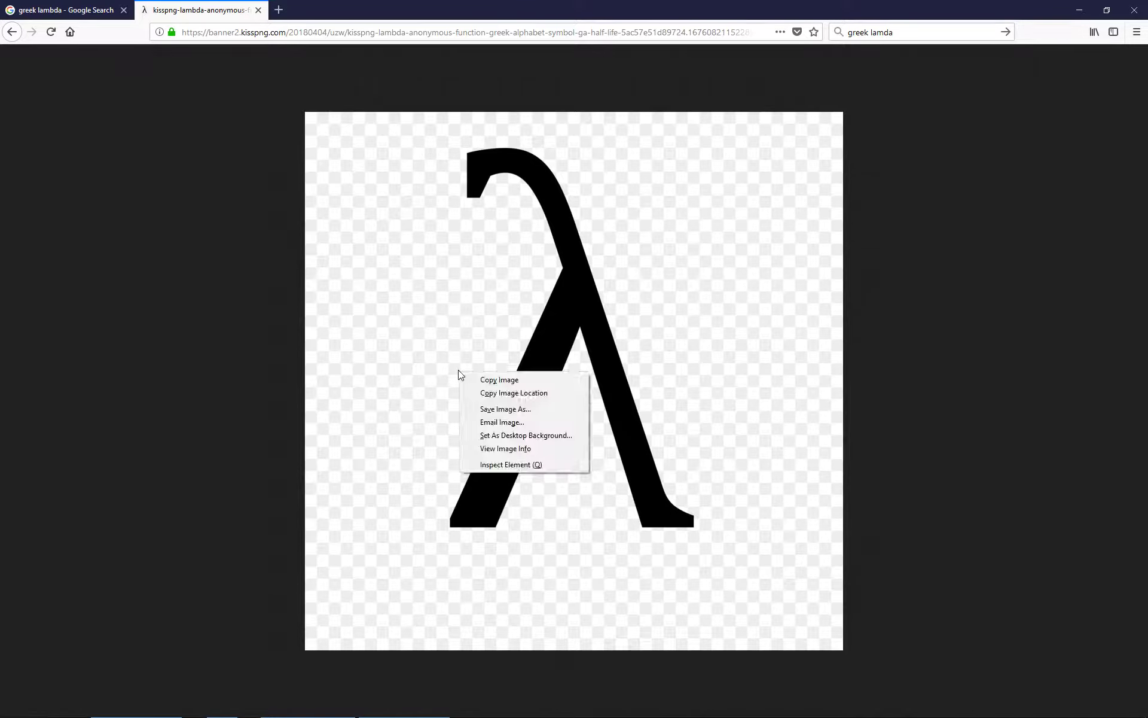
left_click(495, 409)
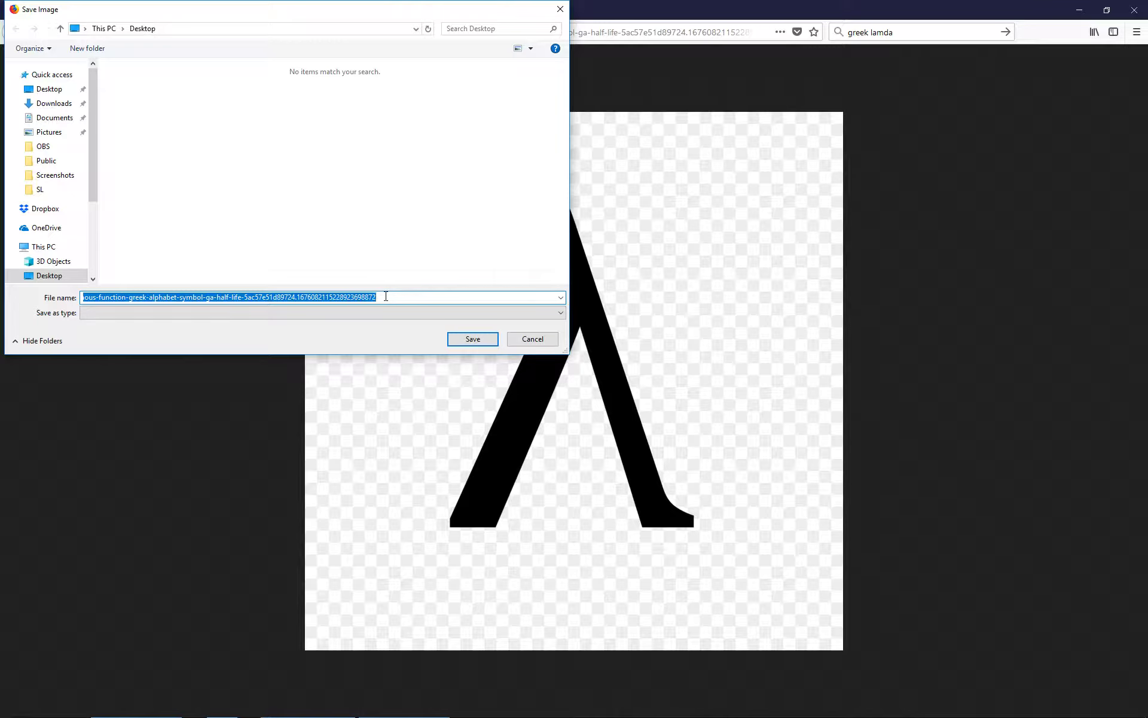
key("BackSpace")
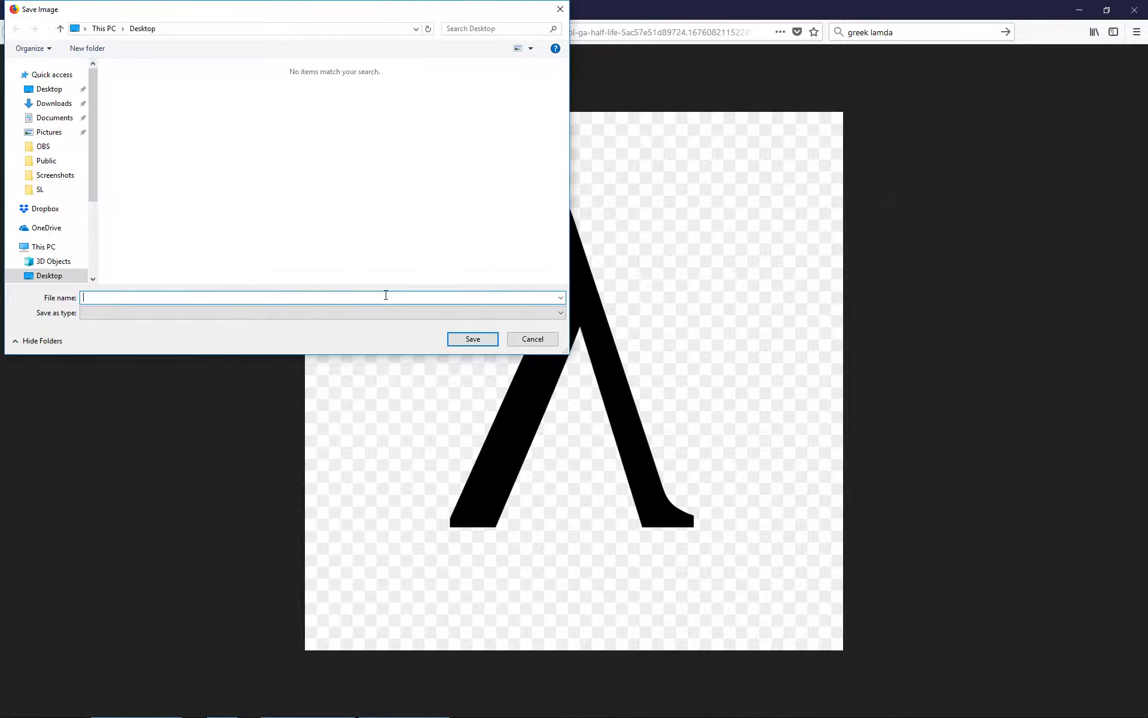
type("lamda")
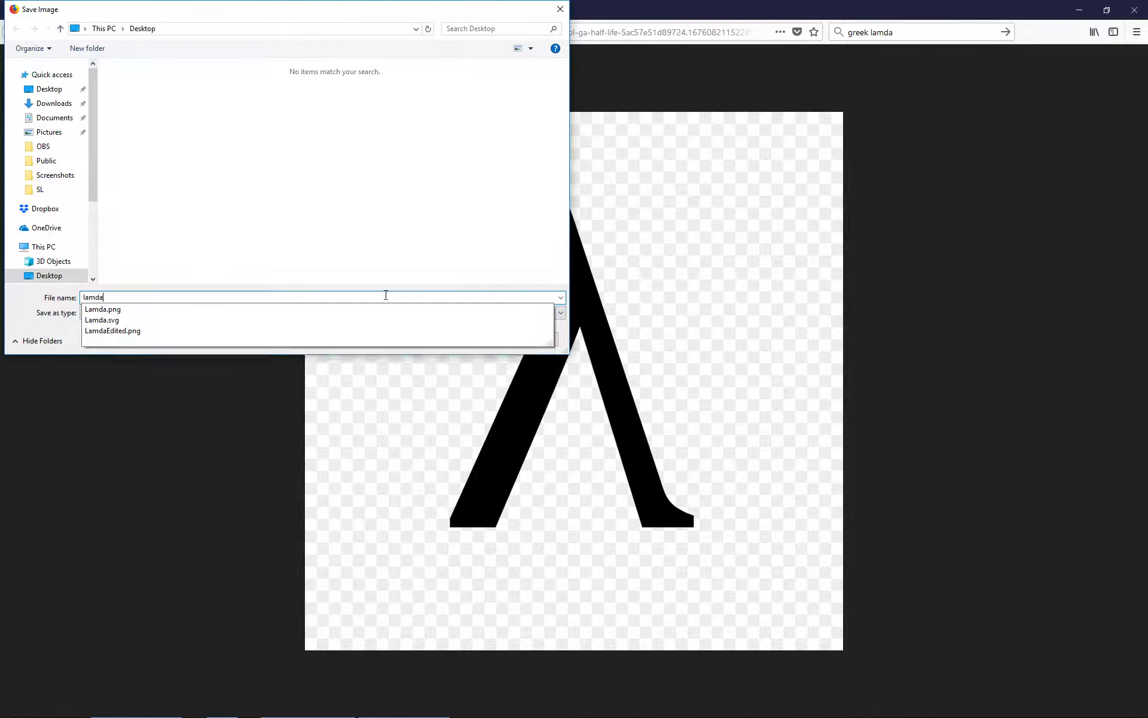
key("Down")
key("Return")
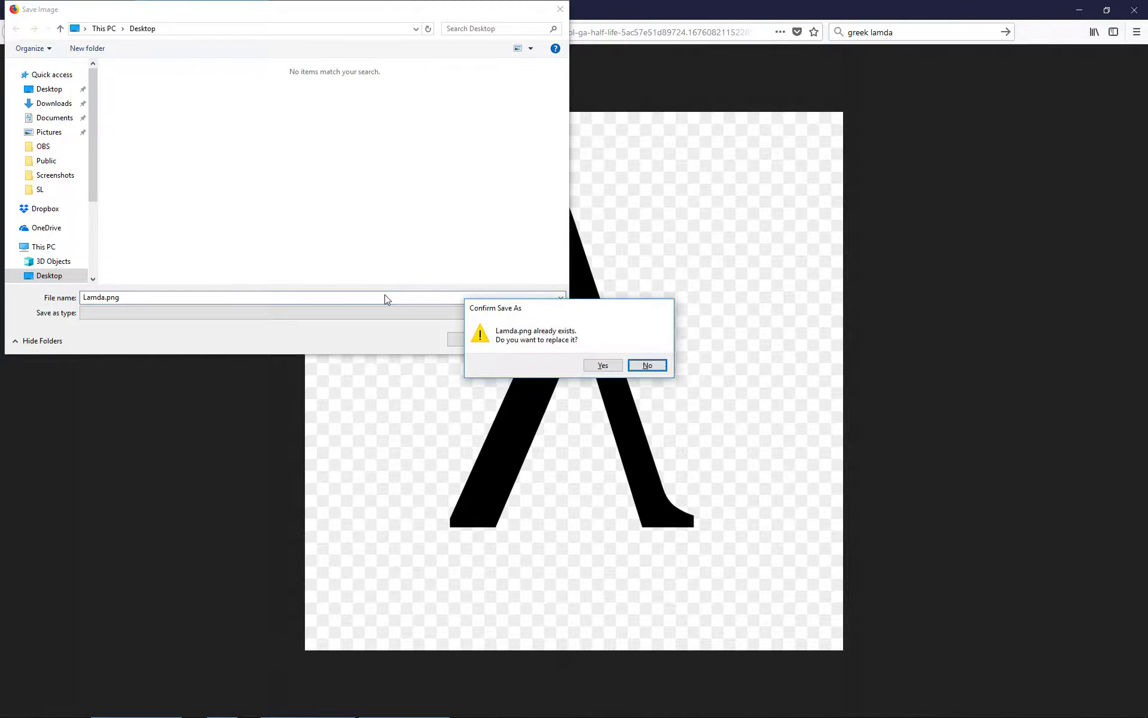
left_click(601, 365)
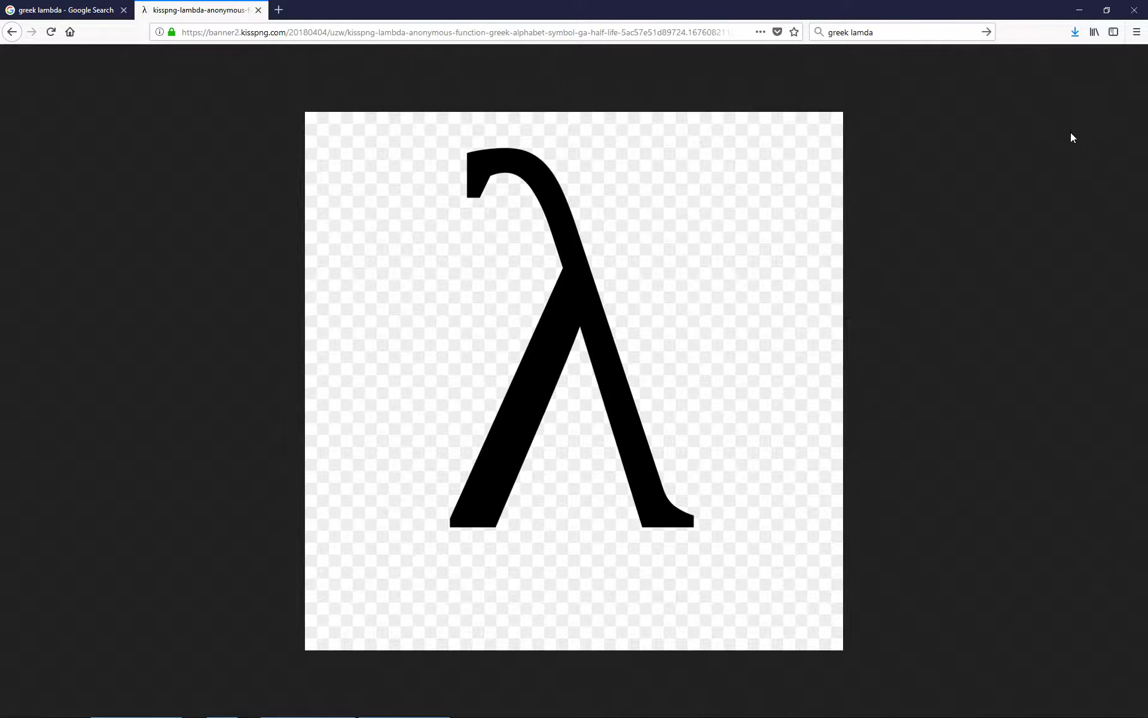
Step: Switch from the browser to GIMP
key("super")
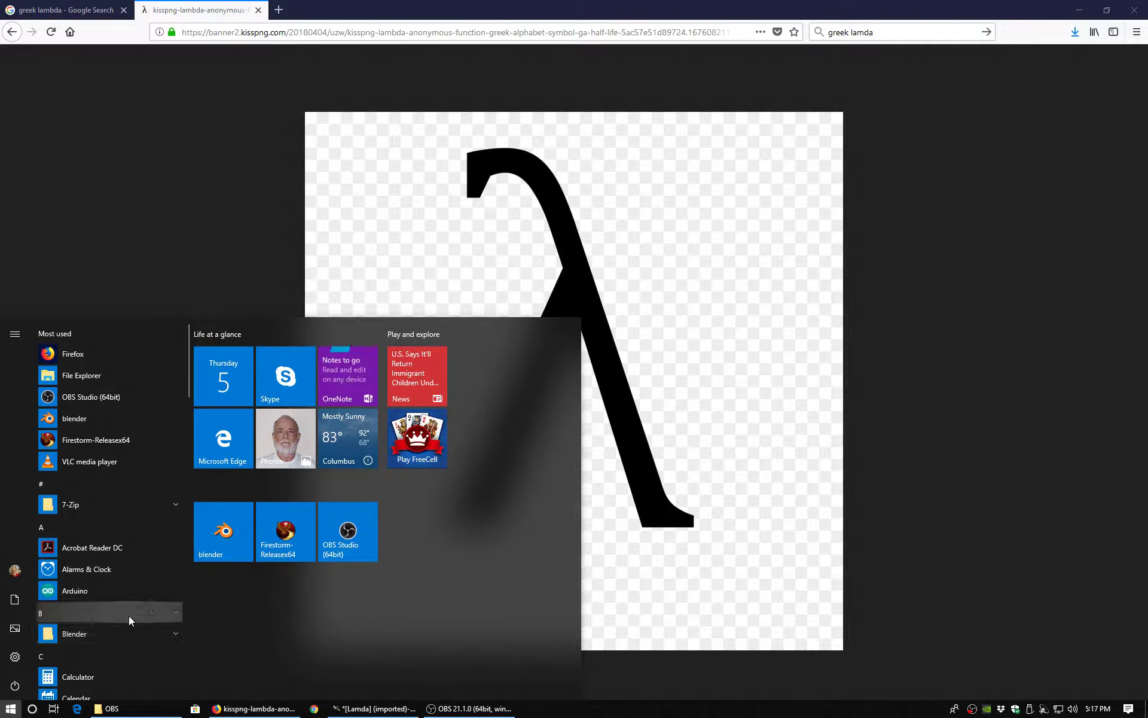
scroll(119, 580, "down", 10)
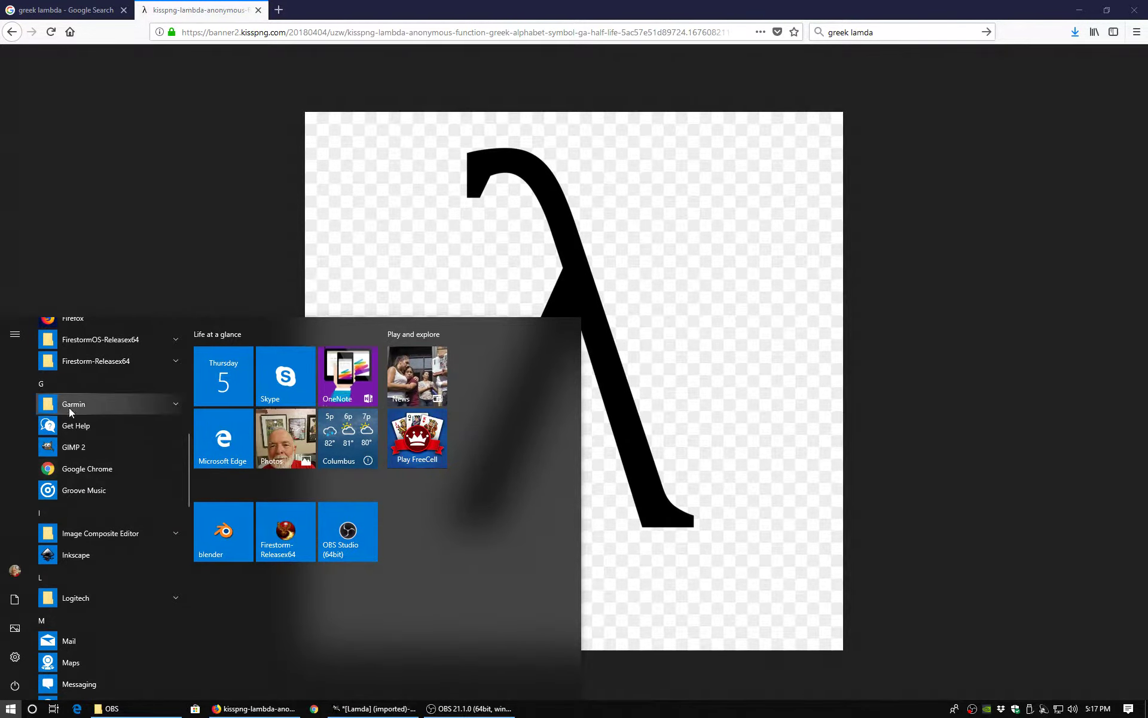
left_click(58, 444)
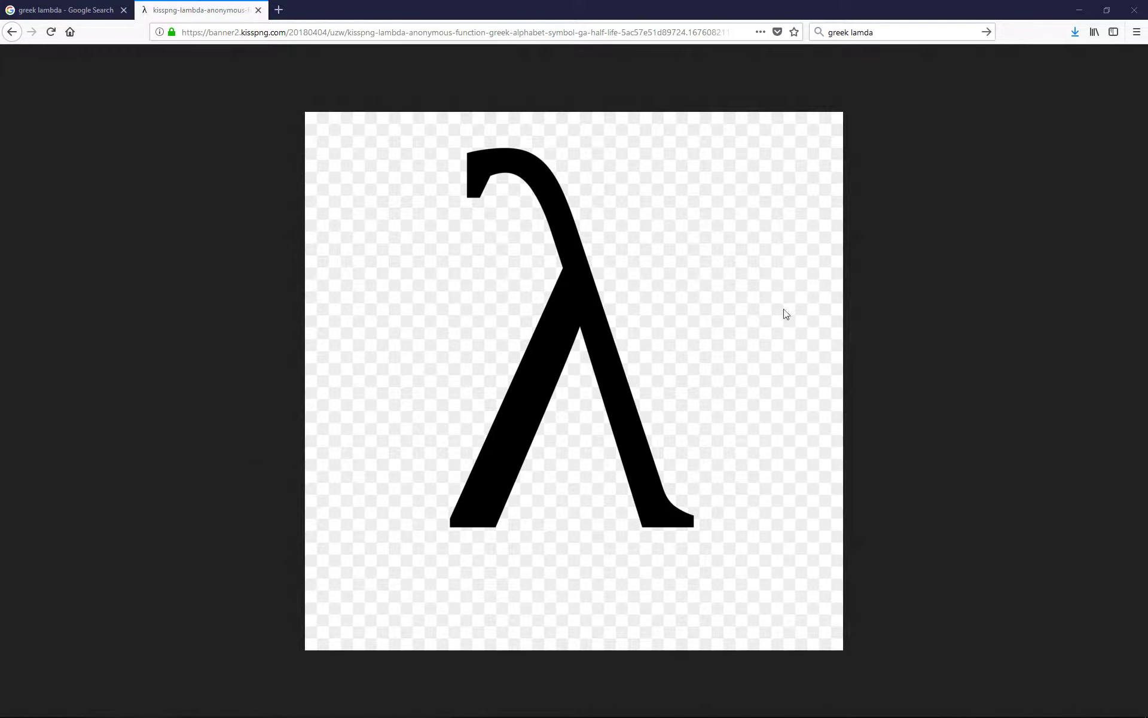
left_click(1106, 11)
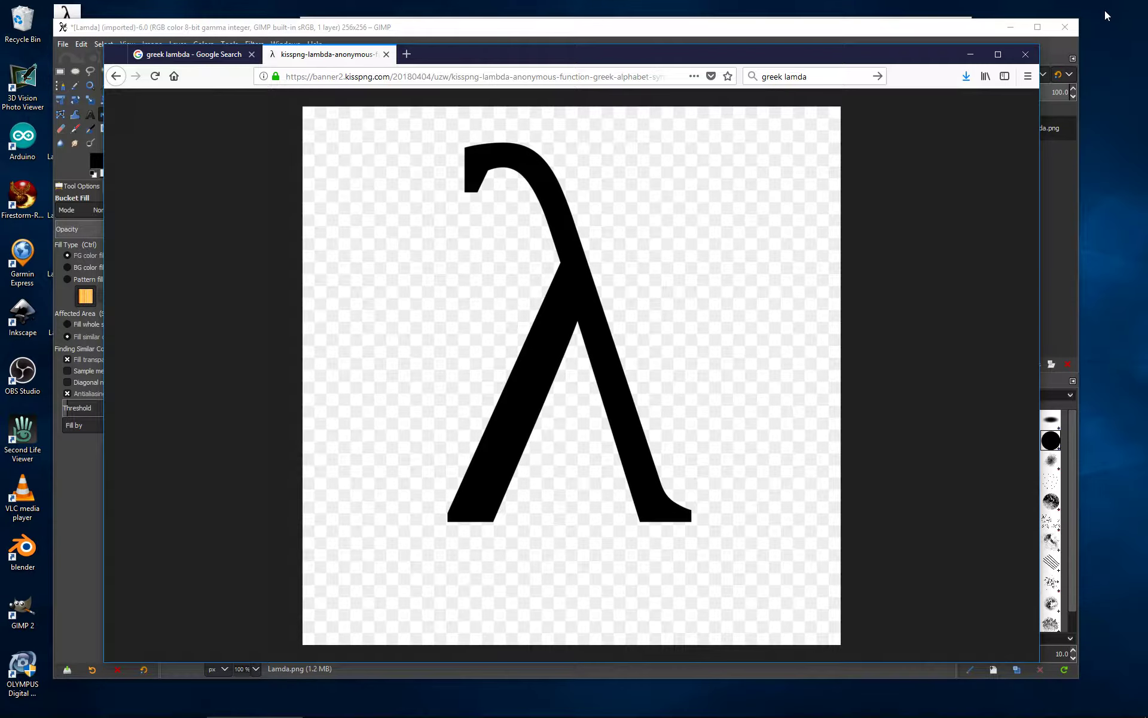
left_click(1057, 213)
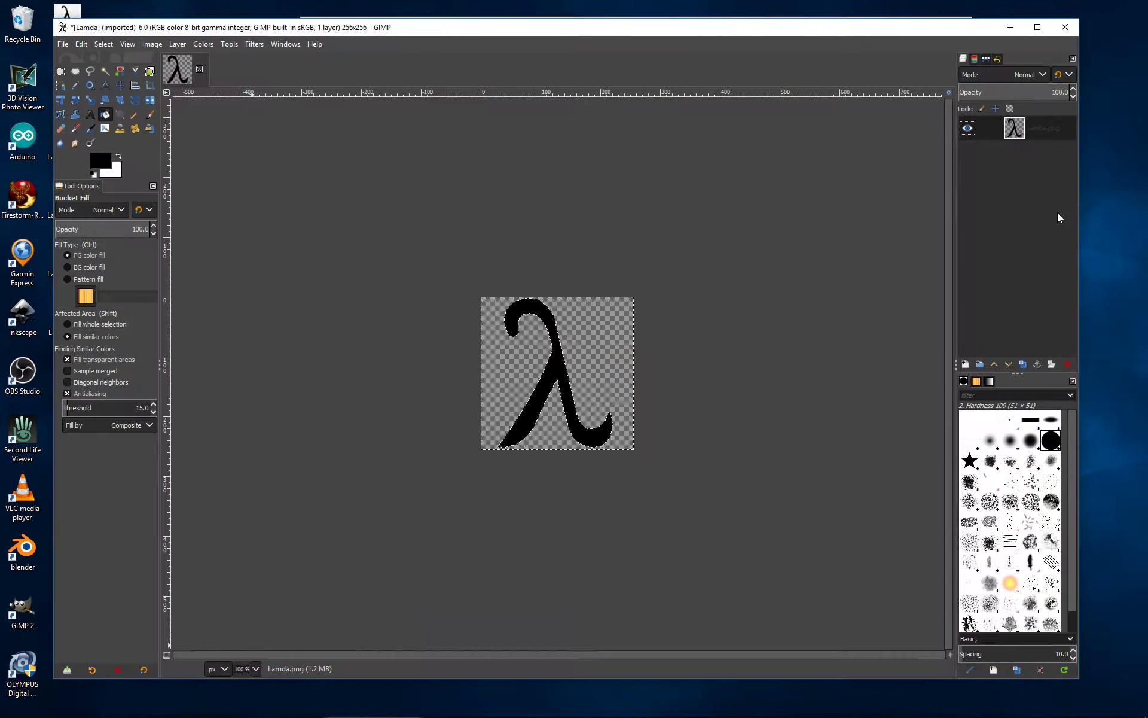
Step: Close the already open lambda image without saving its changes and maximize the window
left_click(200, 69)
left_click(571, 422)
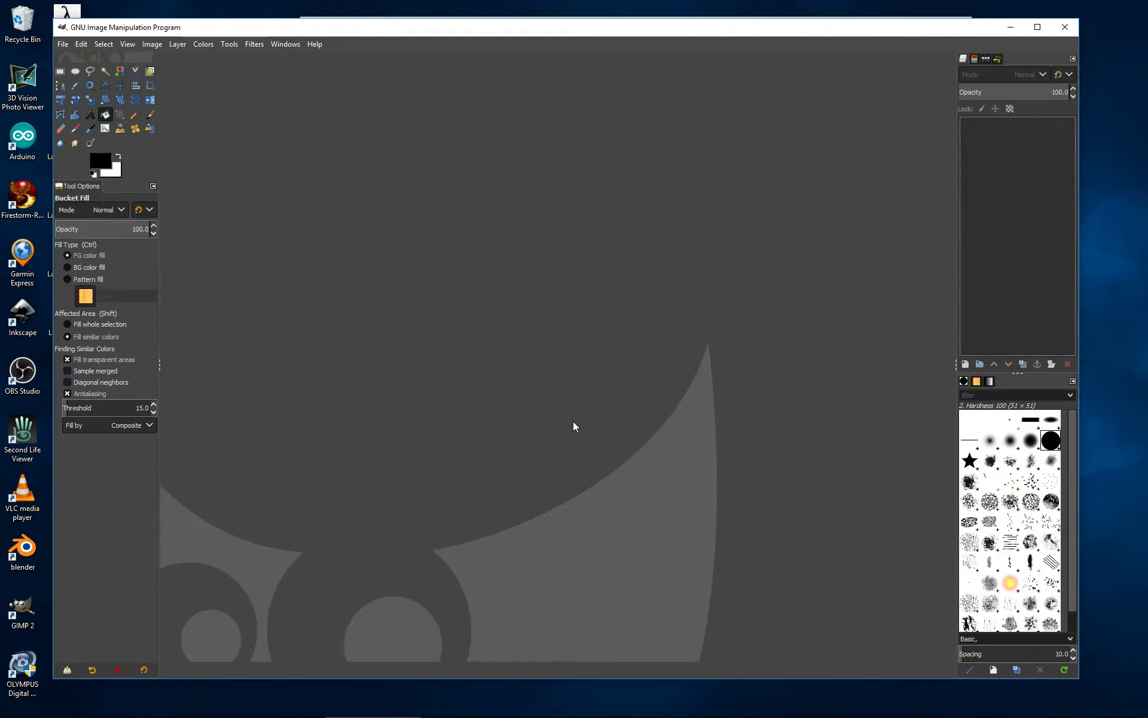
left_click(1039, 28)
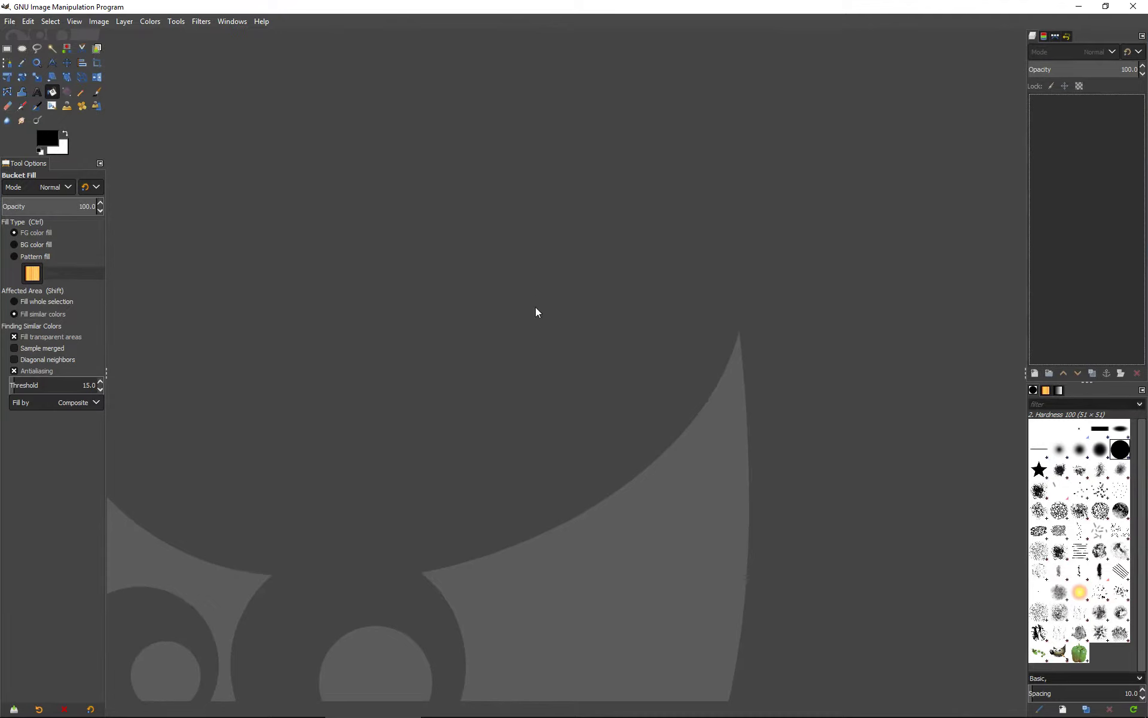
Step: Open Lamda.png from the Desktop folder
left_click(15, 24)
left_click(13, 25)
left_click(10, 22)
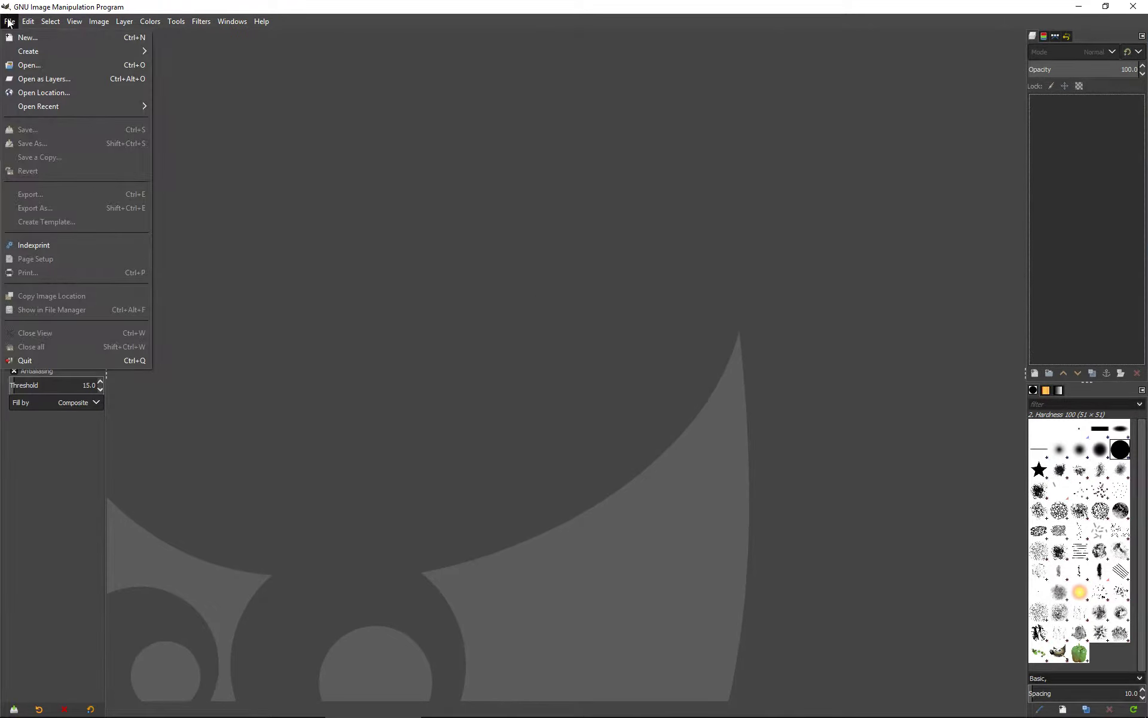
left_click(27, 66)
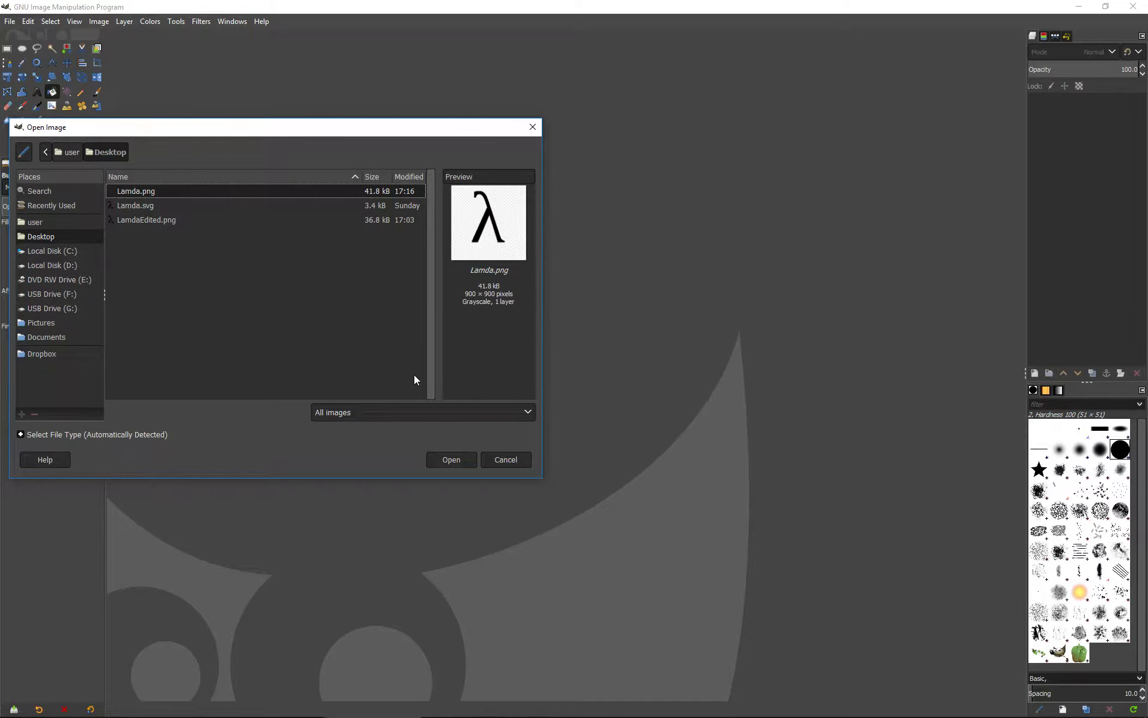
left_click(444, 459)
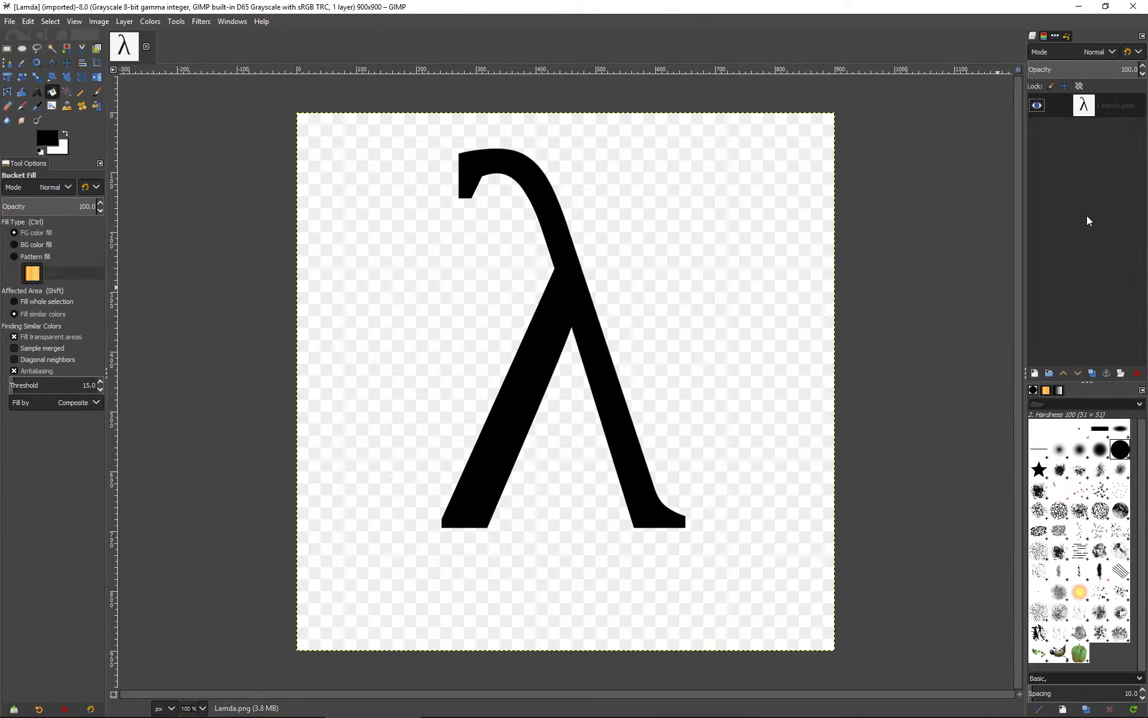
Step: Add an alpha channel to the Lamda.png layer
left_click(1034, 36)
right_click(1062, 106)
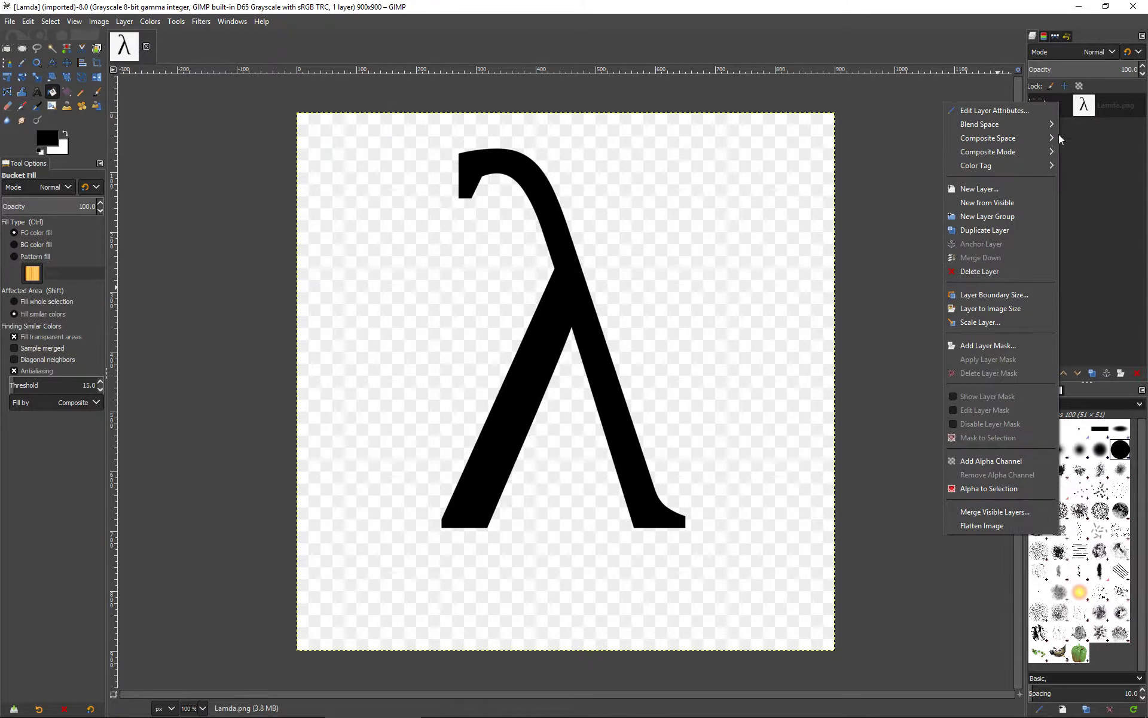
left_click(992, 460)
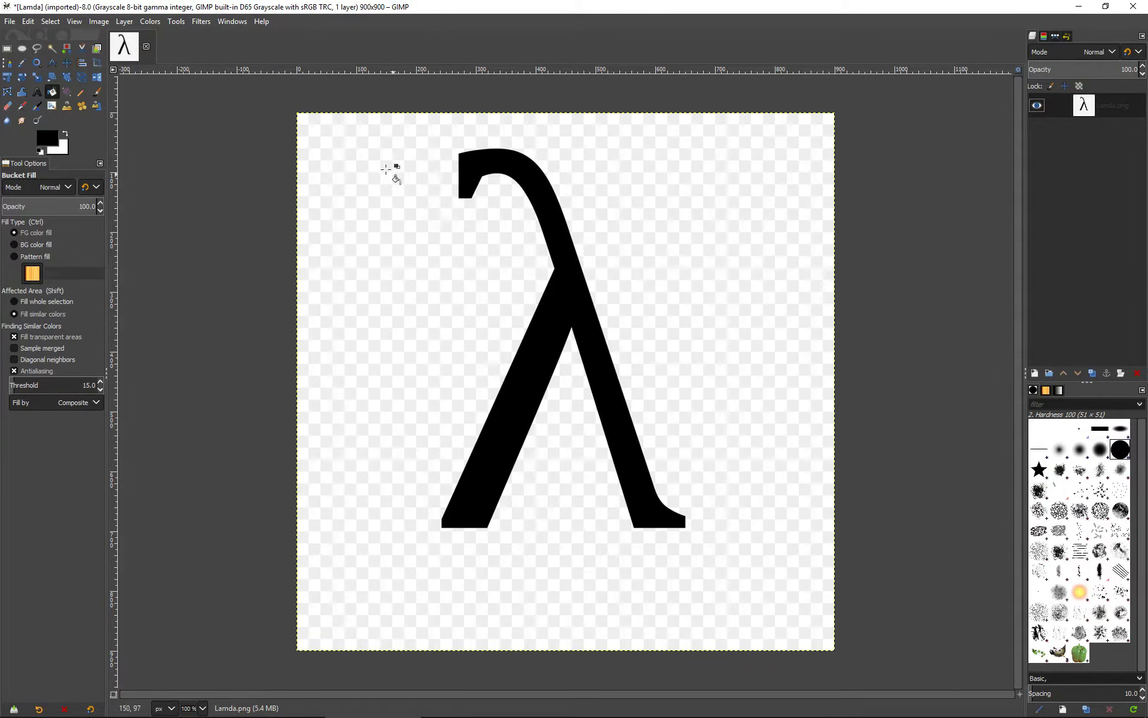
Step: Select the black lambda by color, invert the selection and delete the checkered background
left_click(67, 48)
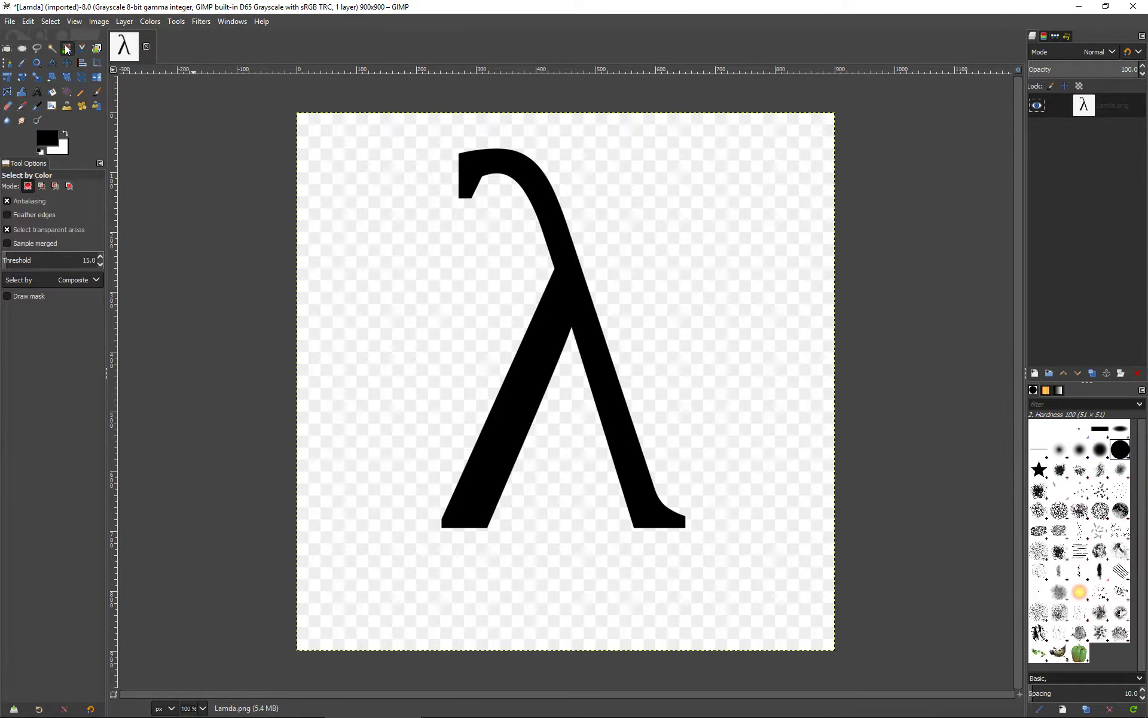
left_click(533, 351)
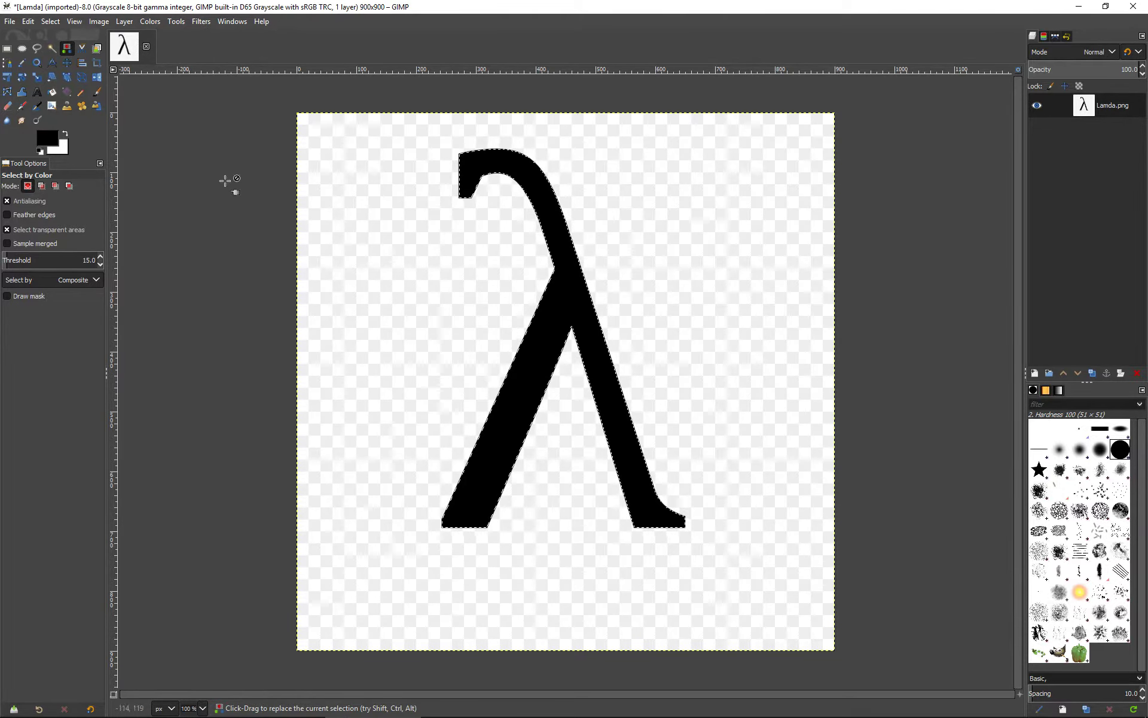
key("shift+b")
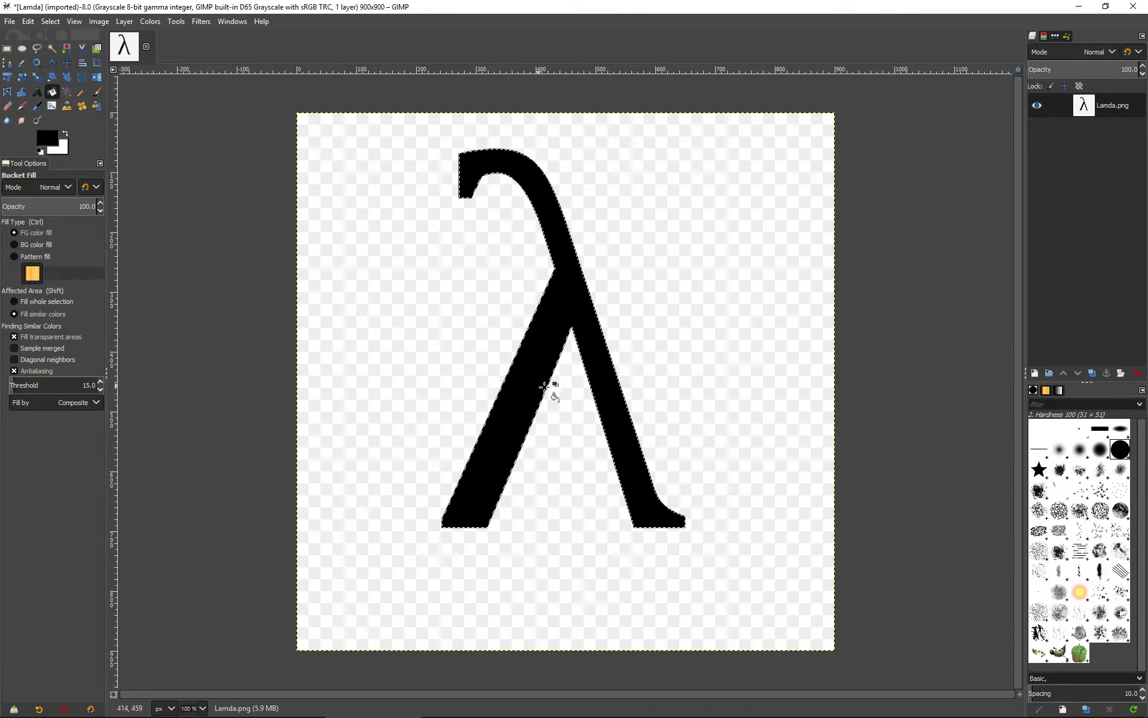
key("ctrl")
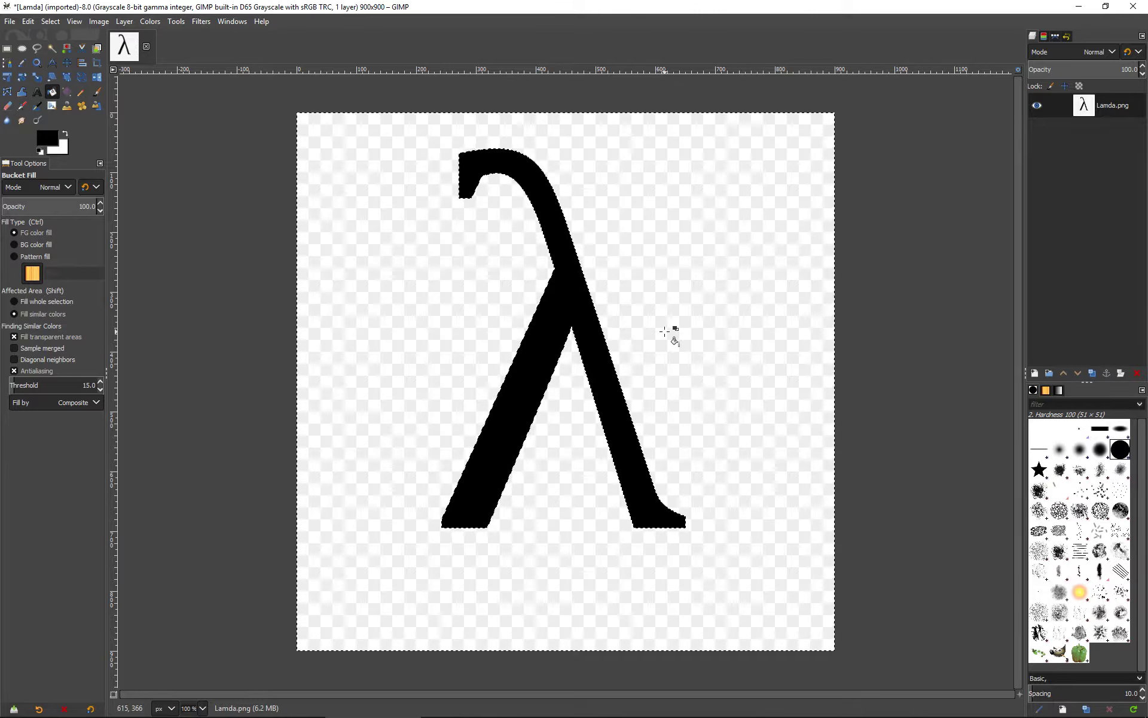
key("Delete")
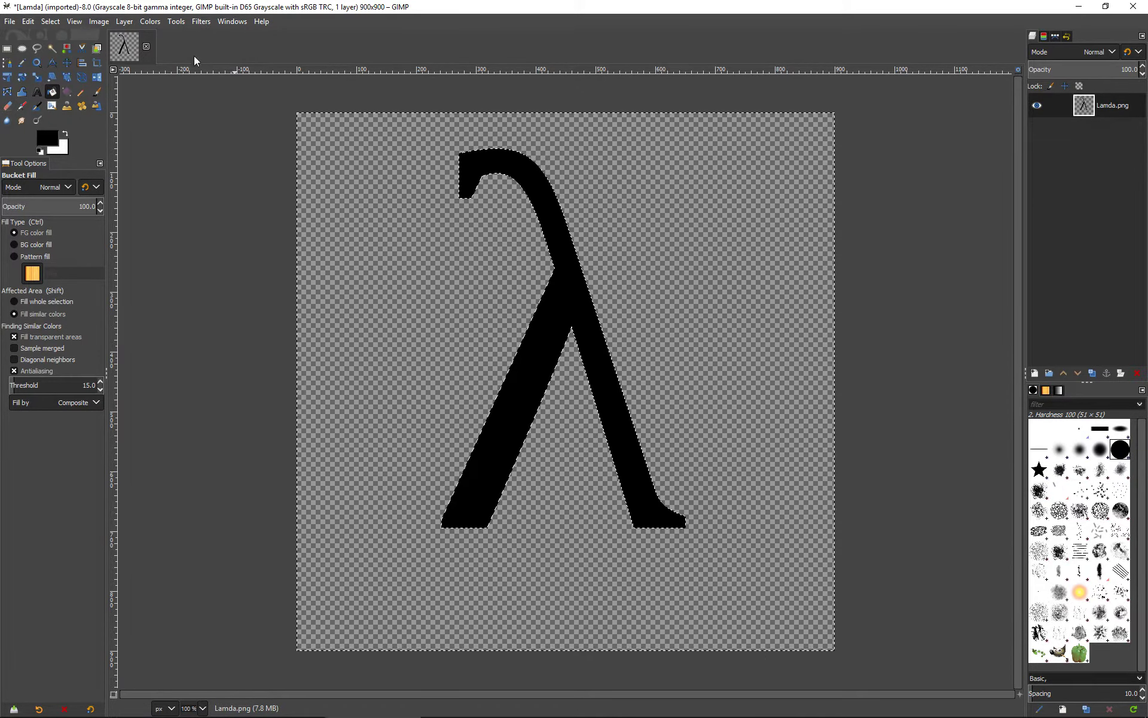
Step: Export the image to the Desktop as LamdaEdited.png, replacing the existing file and keeping the shown PNG options
left_click(10, 24)
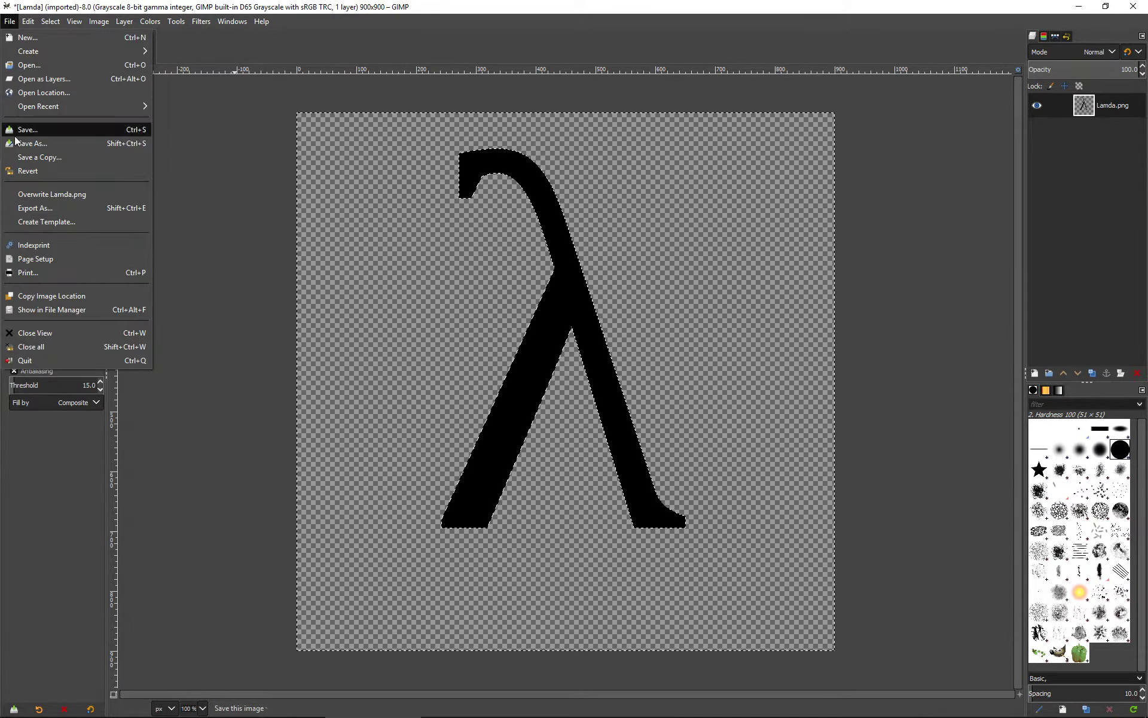
left_click(25, 208)
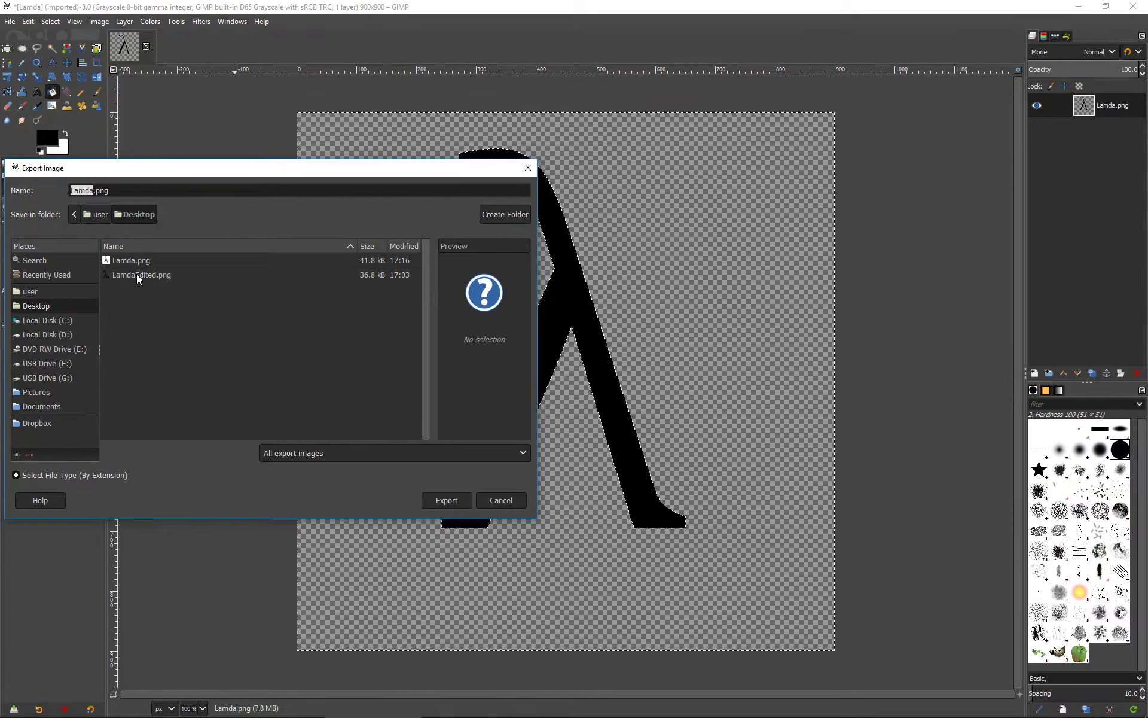
left_click(136, 276)
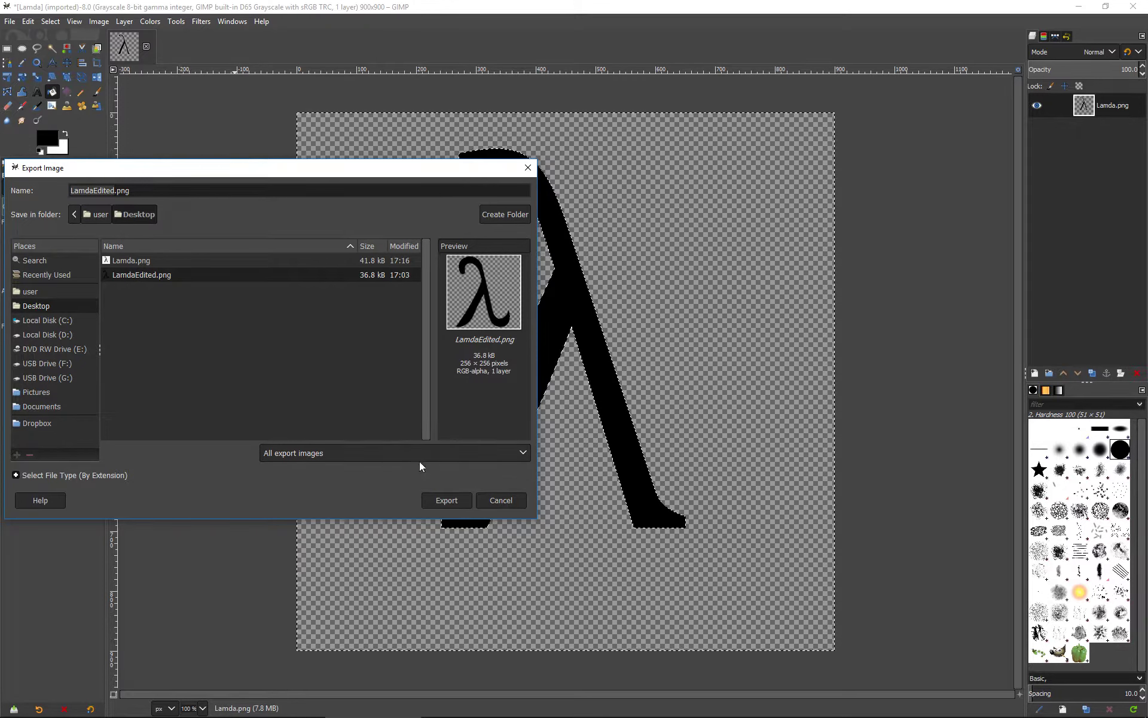
left_click(460, 503)
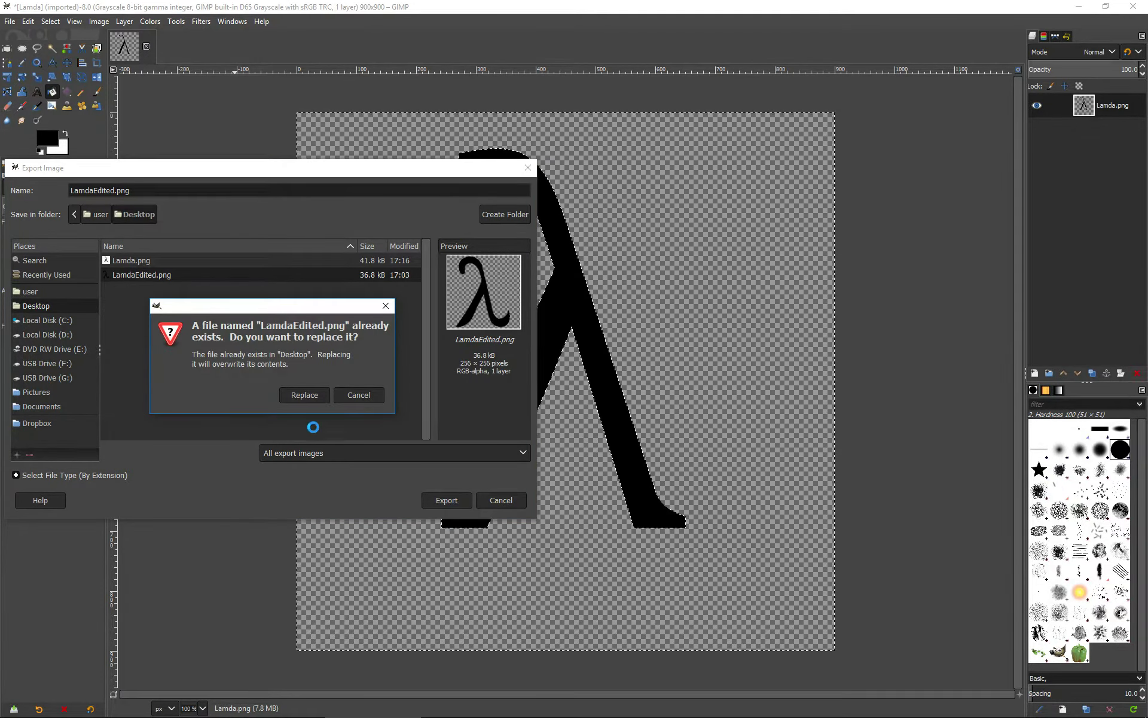
left_click(307, 397)
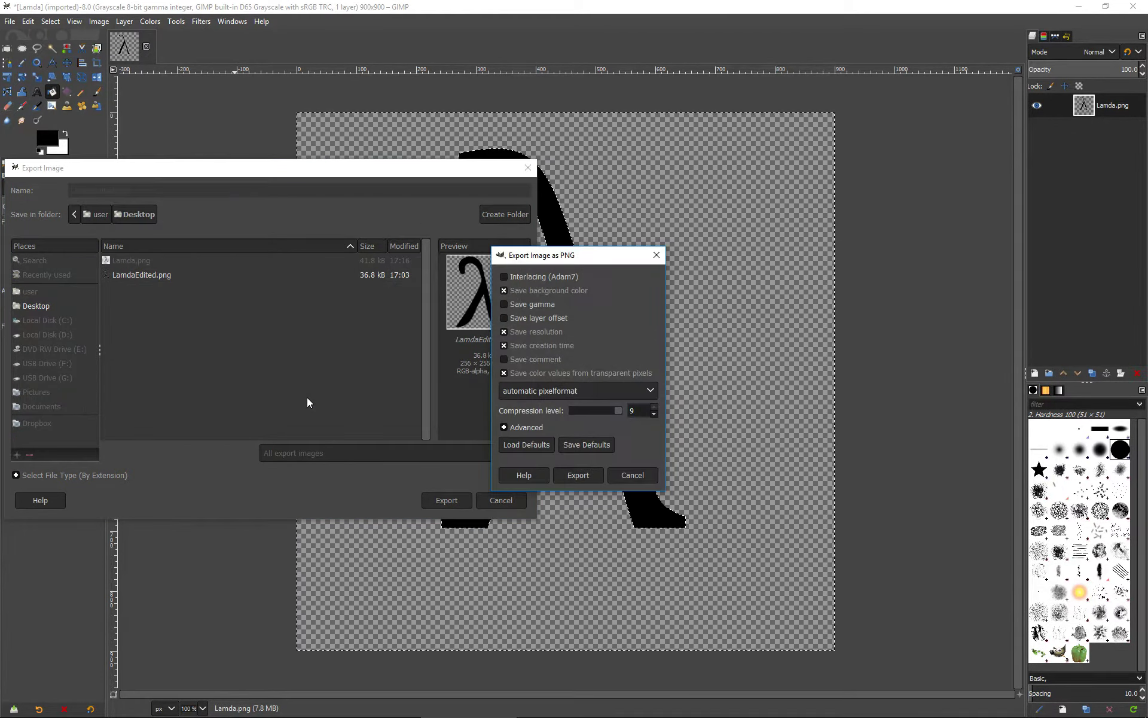
left_click(577, 479)
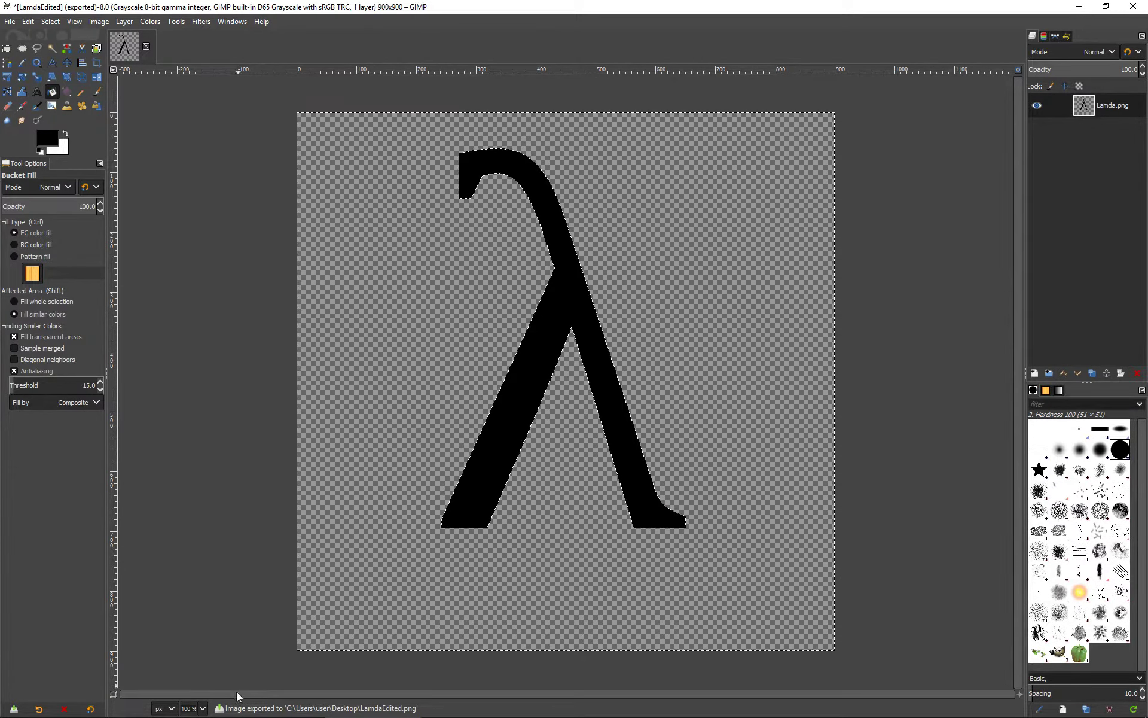
Step: Quit GIMP, discarding the unsaved changes, and start Inkscape from the desktop
mouse_move(231, 716)
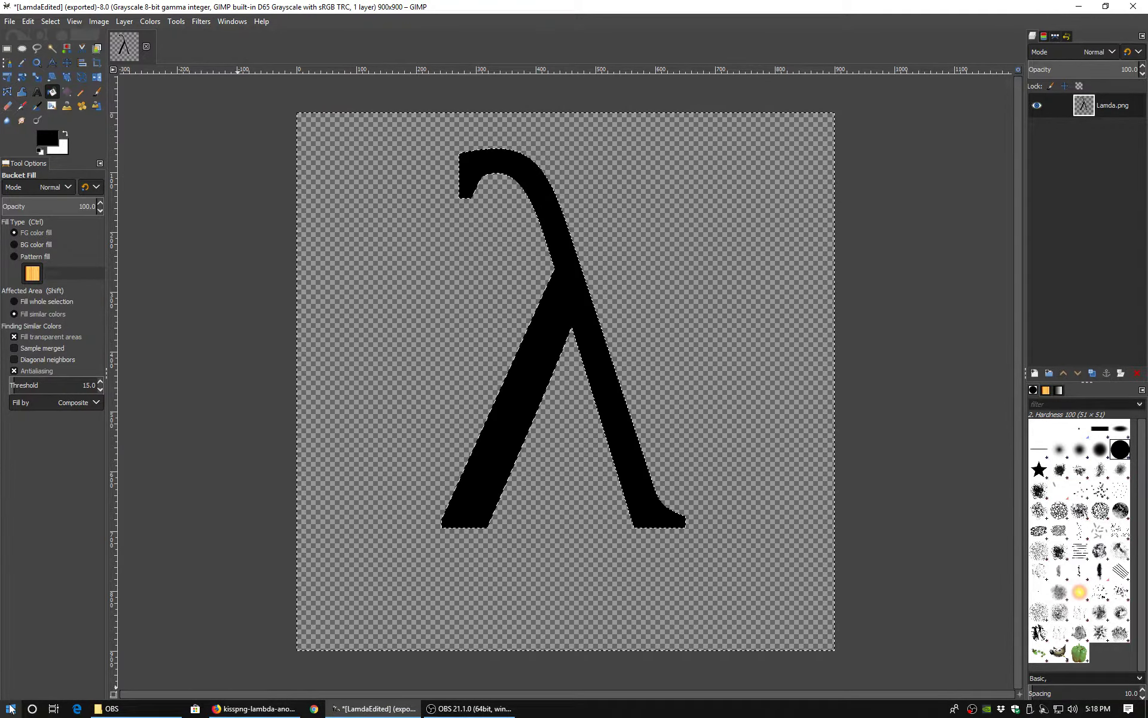
left_click(1132, 7)
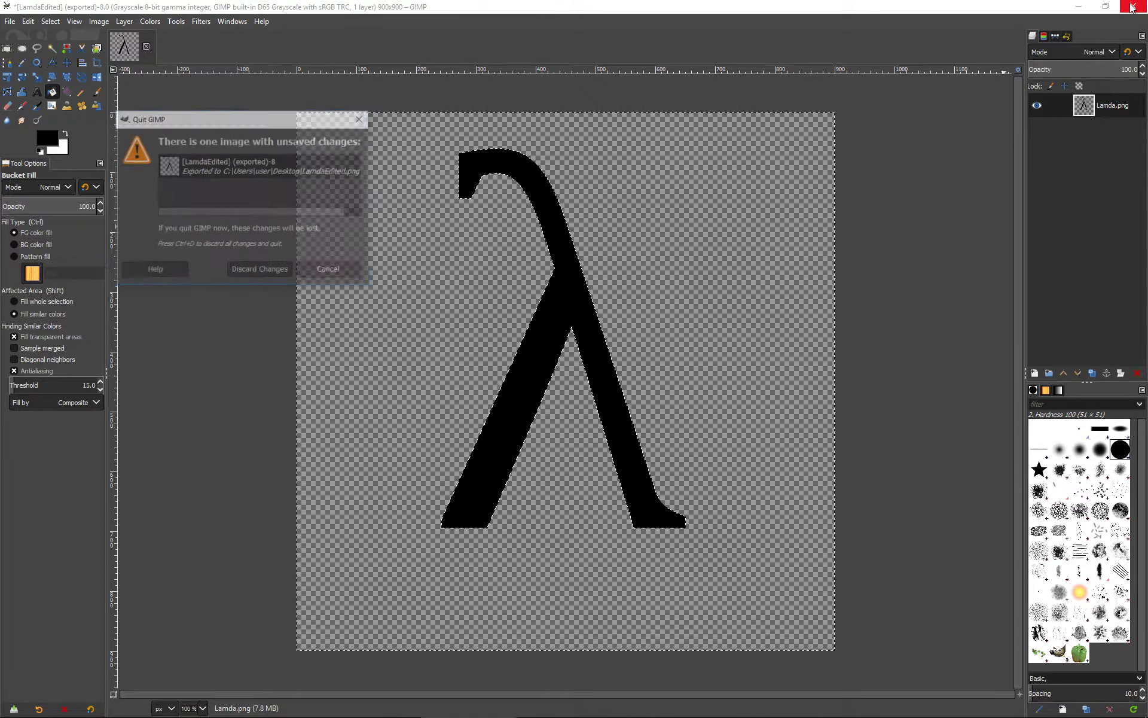
left_click(275, 267)
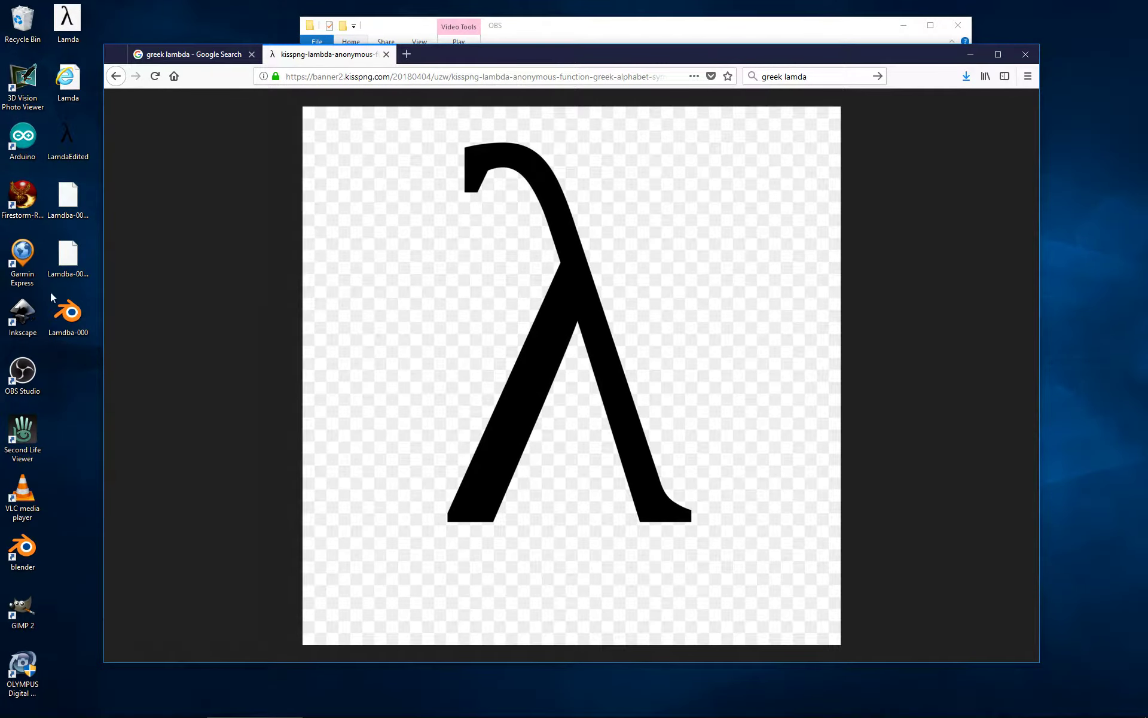
left_click(19, 313)
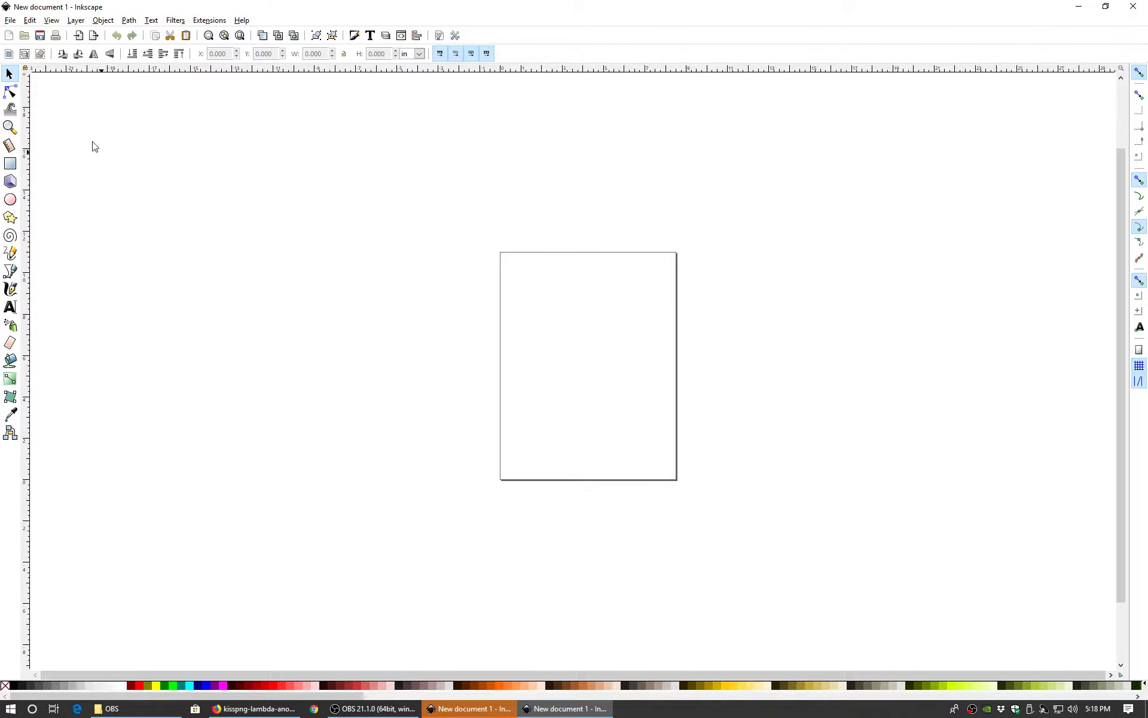
left_click(10, 21)
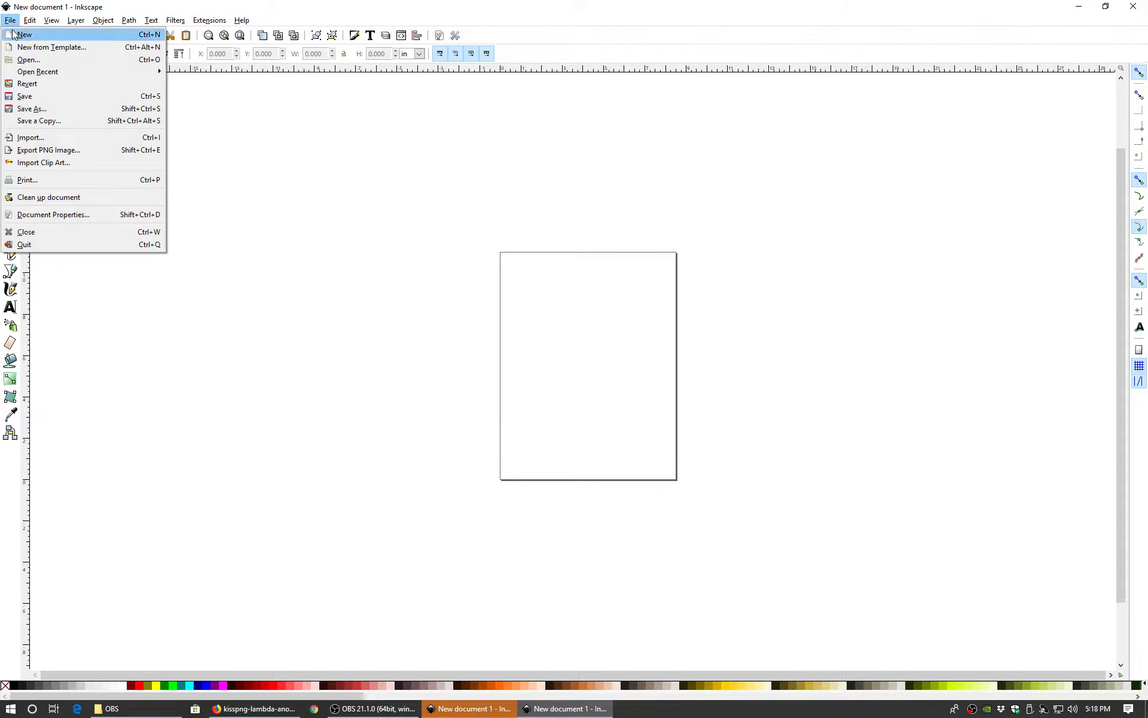
mouse_move(33, 74)
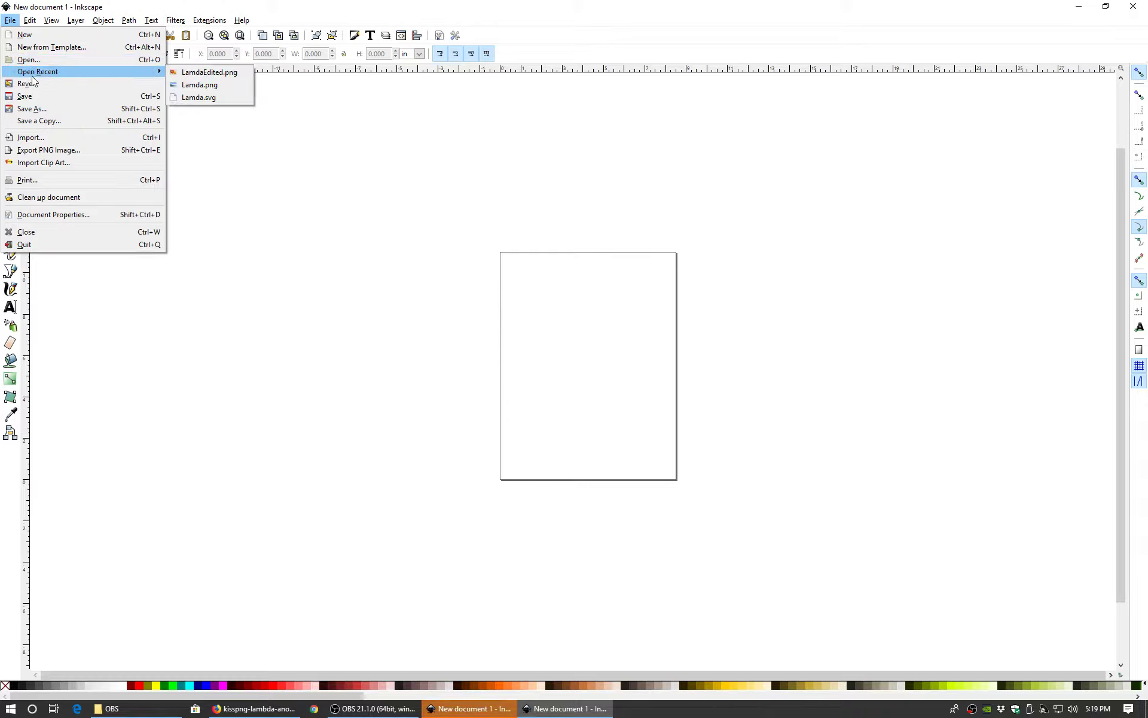
left_click(205, 74)
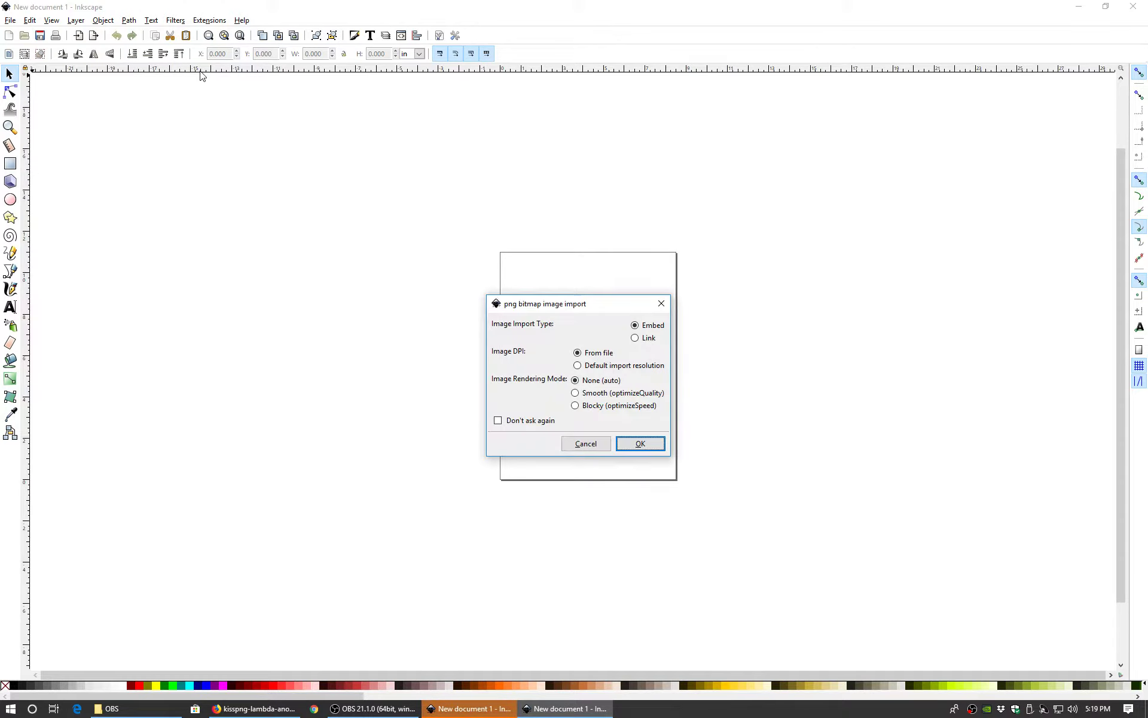
left_click(585, 441)
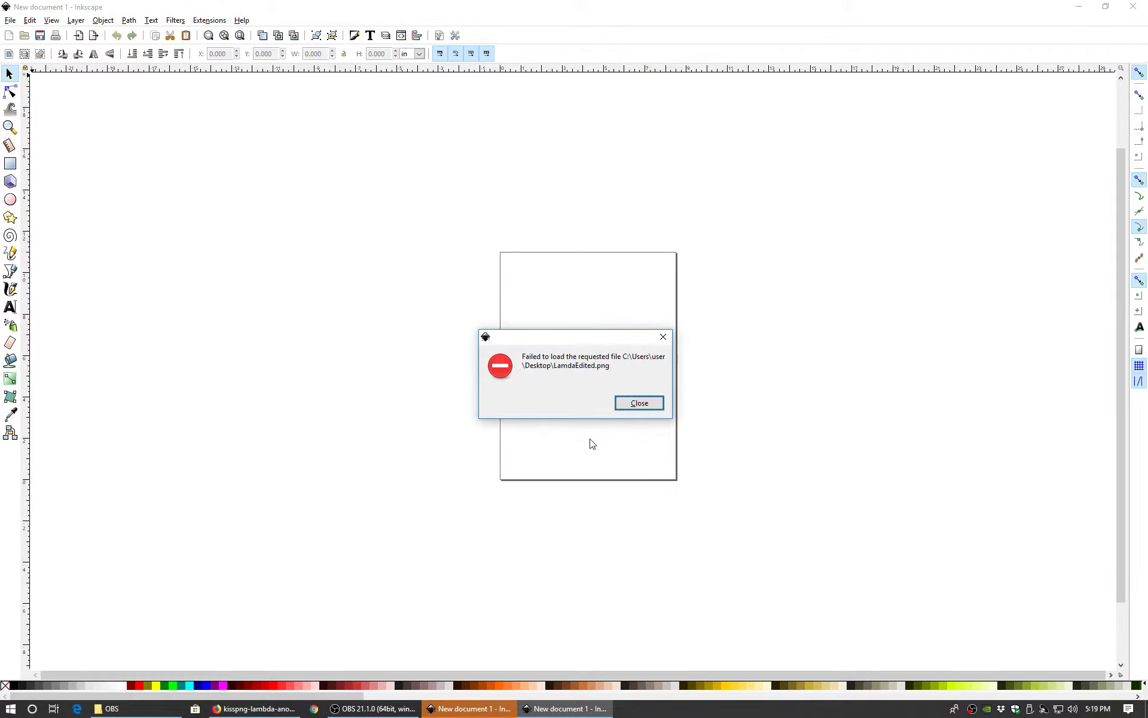
left_click(640, 403)
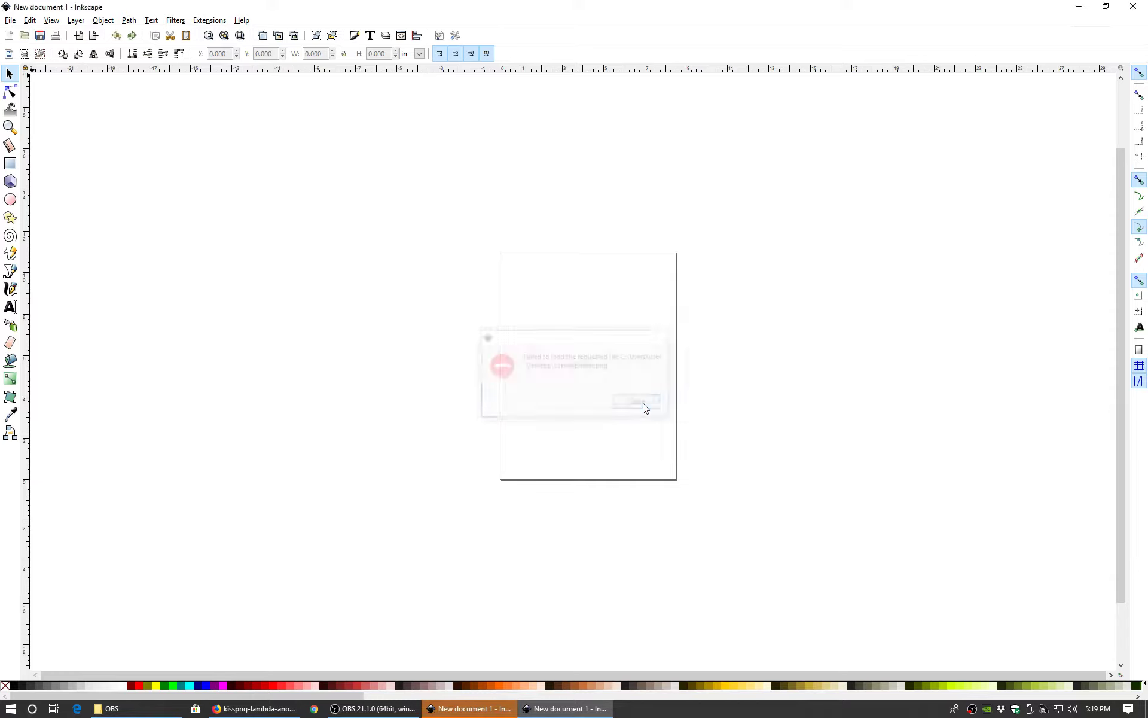
Step: Open LamdaEdited.png from the Desktop folder as an embedded image with DPI from file, and maximize its document window
left_click(10, 20)
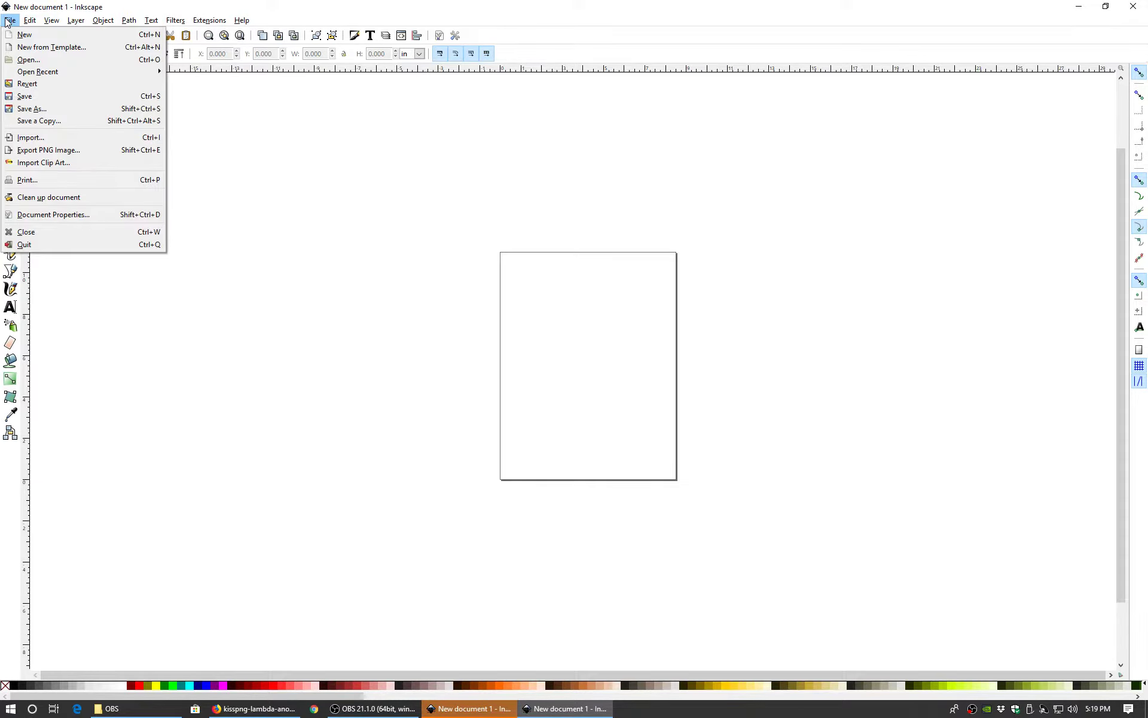
left_click(28, 60)
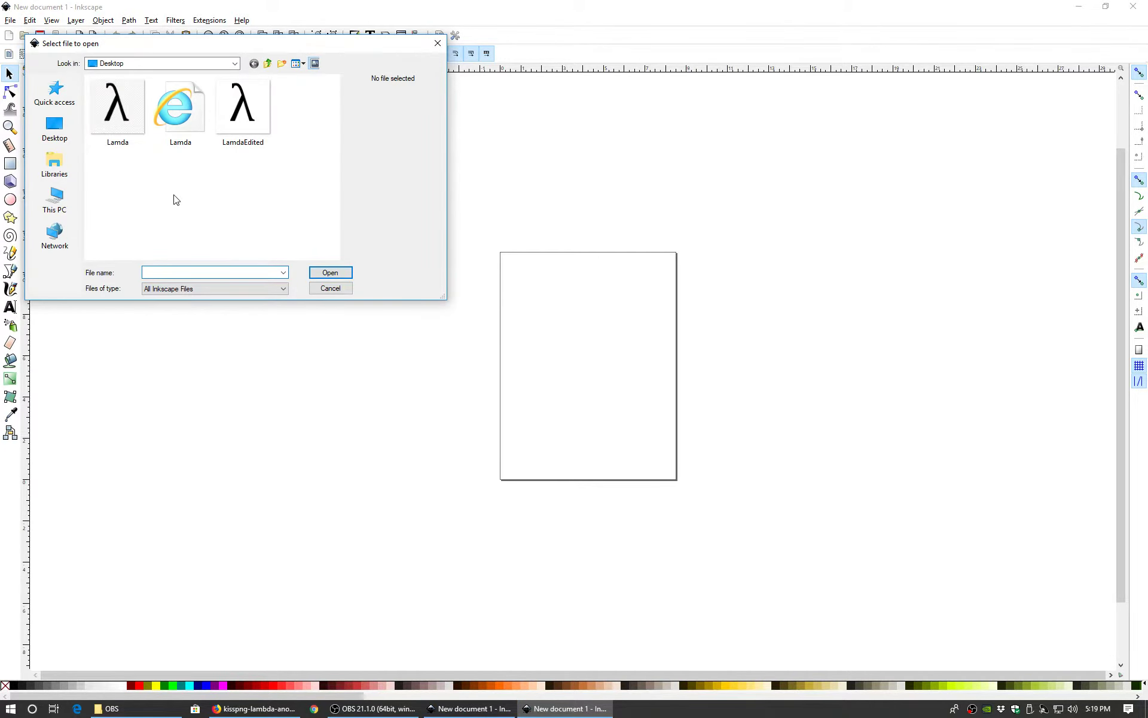
left_click(239, 118)
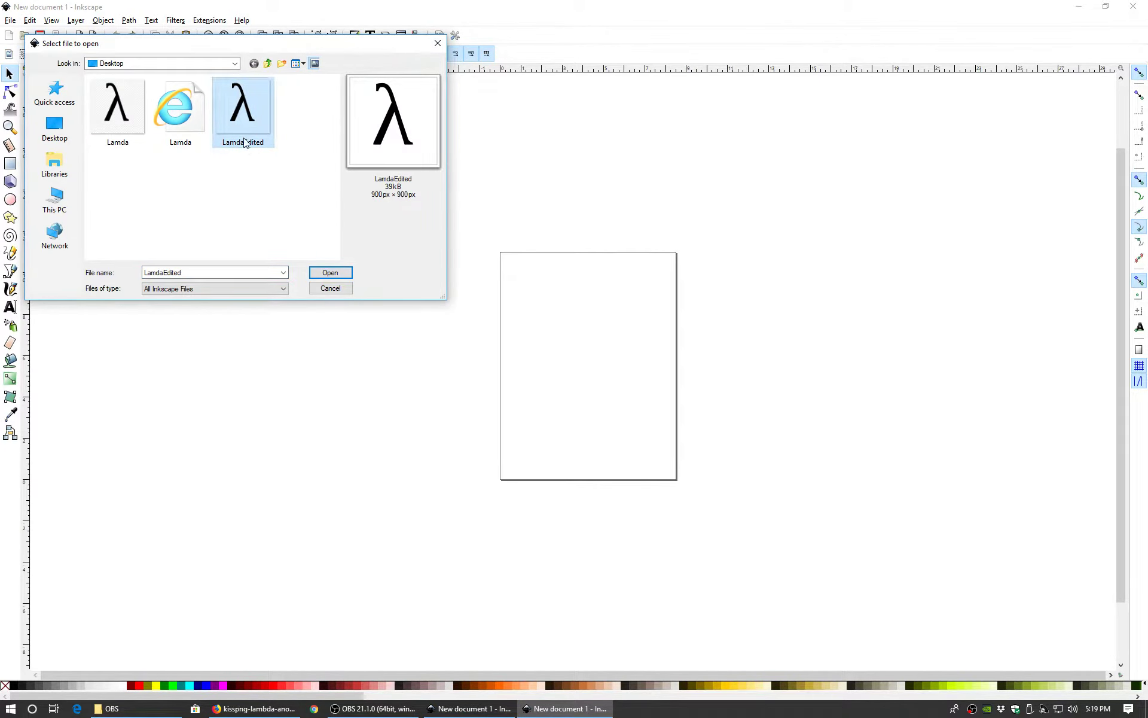
double_click(240, 127)
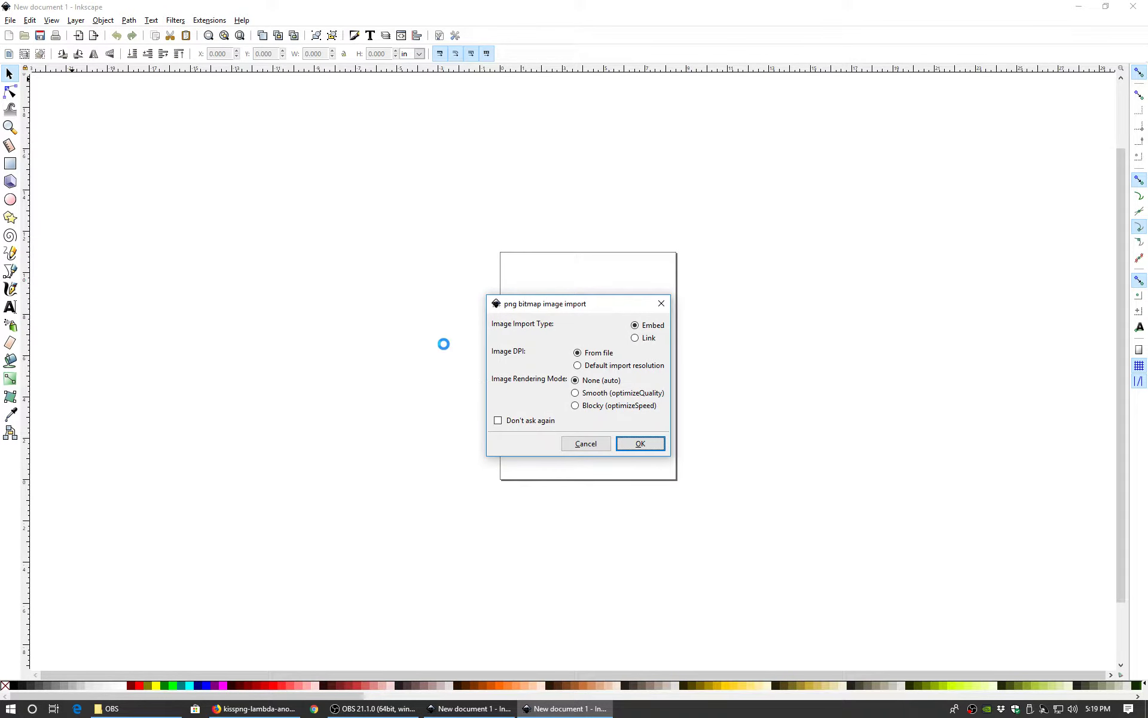
left_click(639, 444)
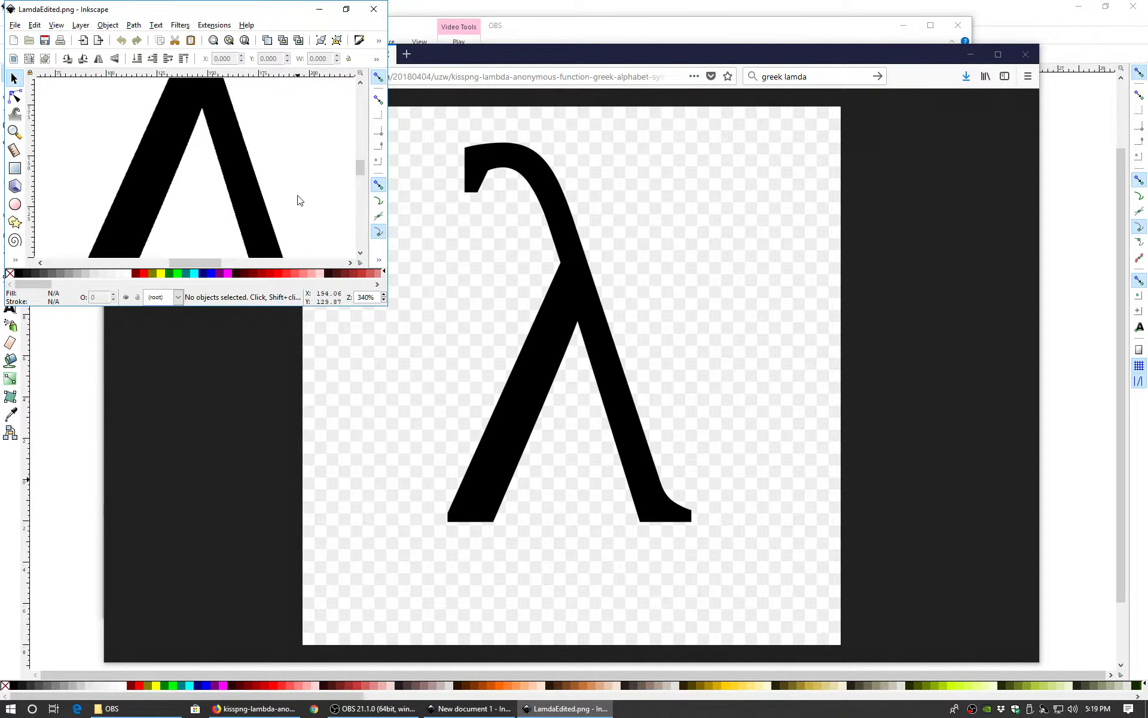
left_click(345, 9)
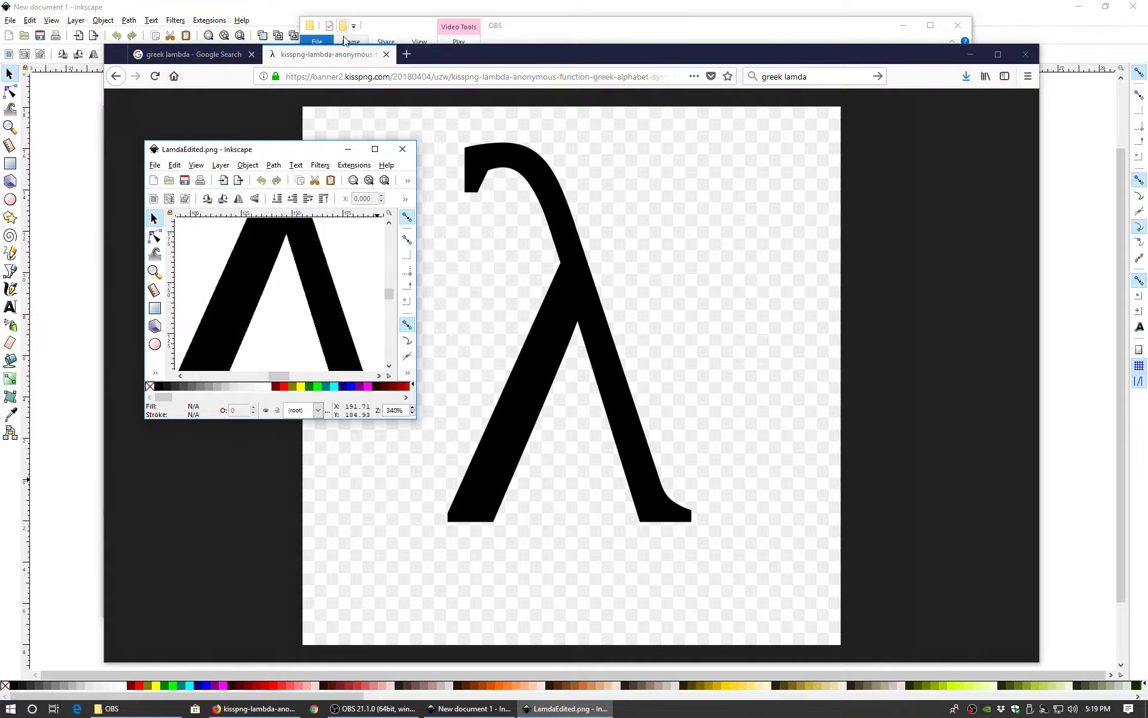
left_click(375, 149)
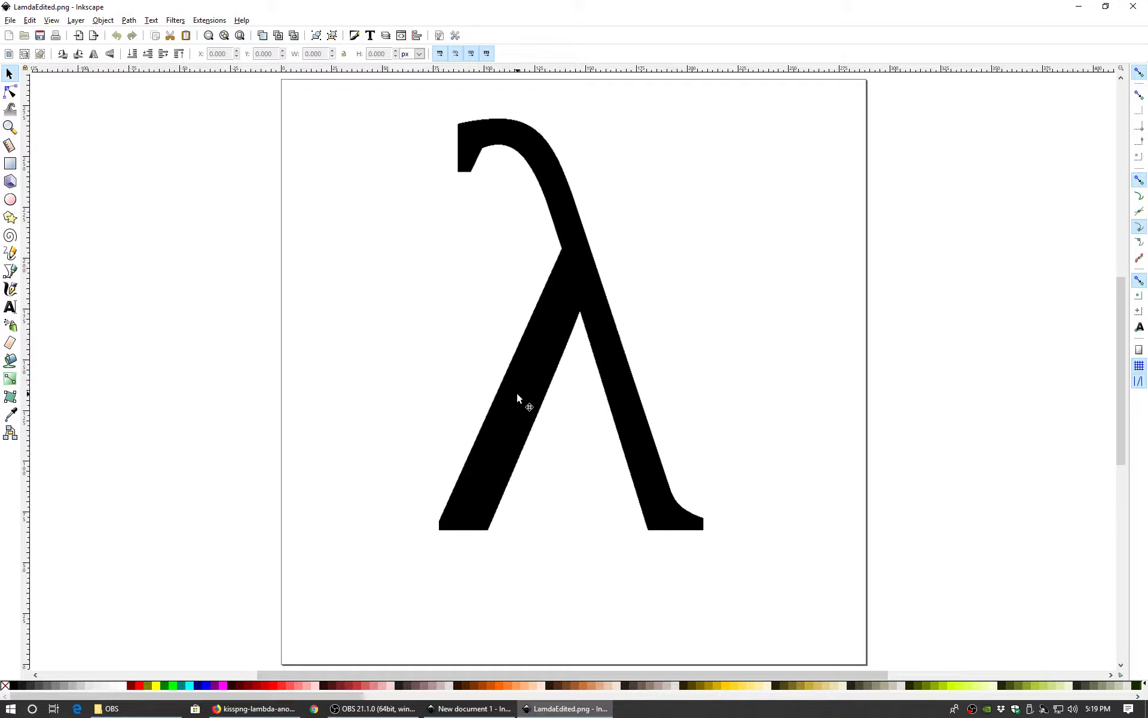
Step: Check the installed Inkscape version in the program's About information and close it
left_click(242, 21)
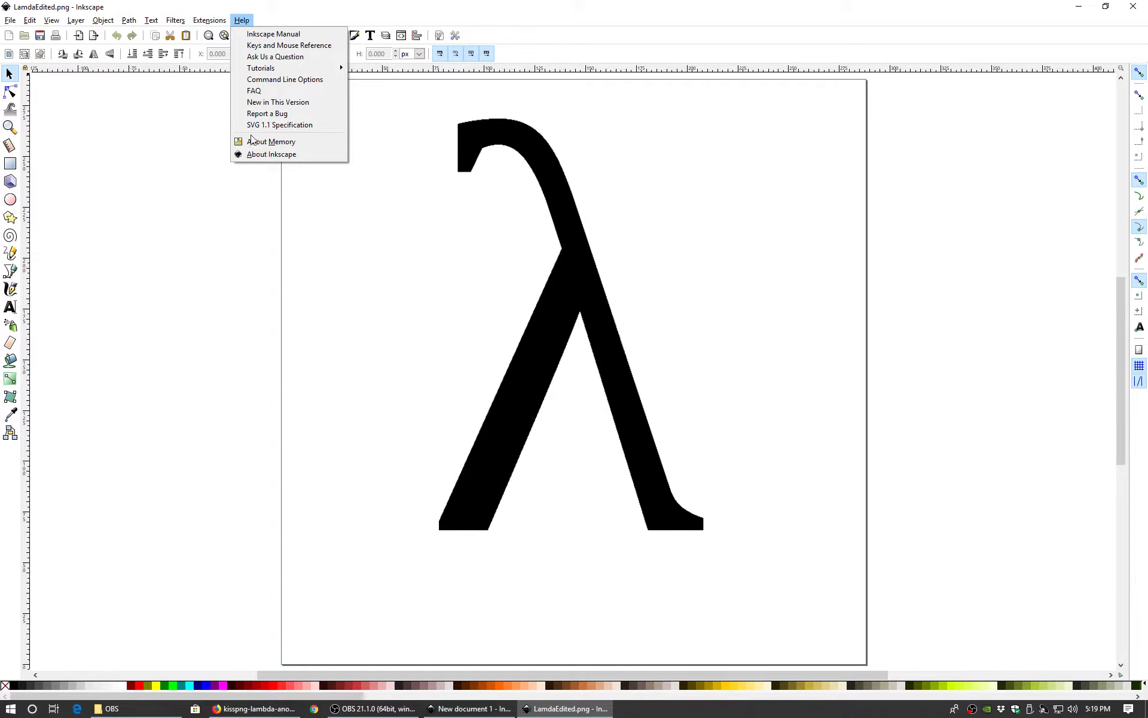
left_click(259, 155)
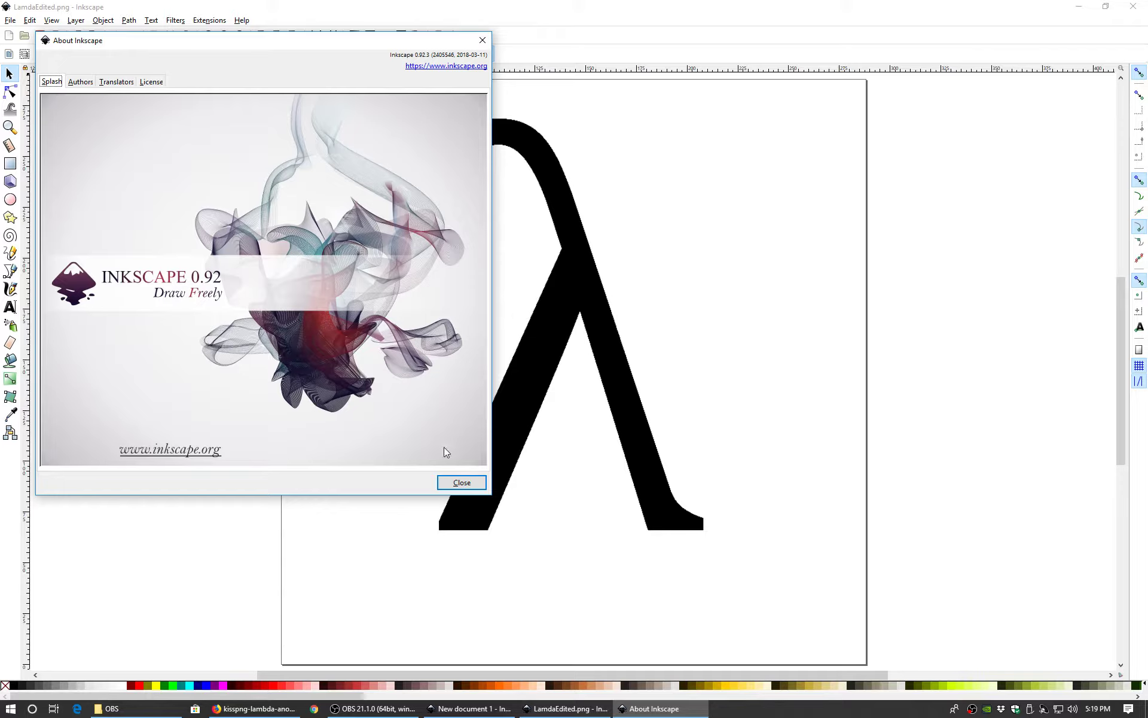
left_click(456, 482)
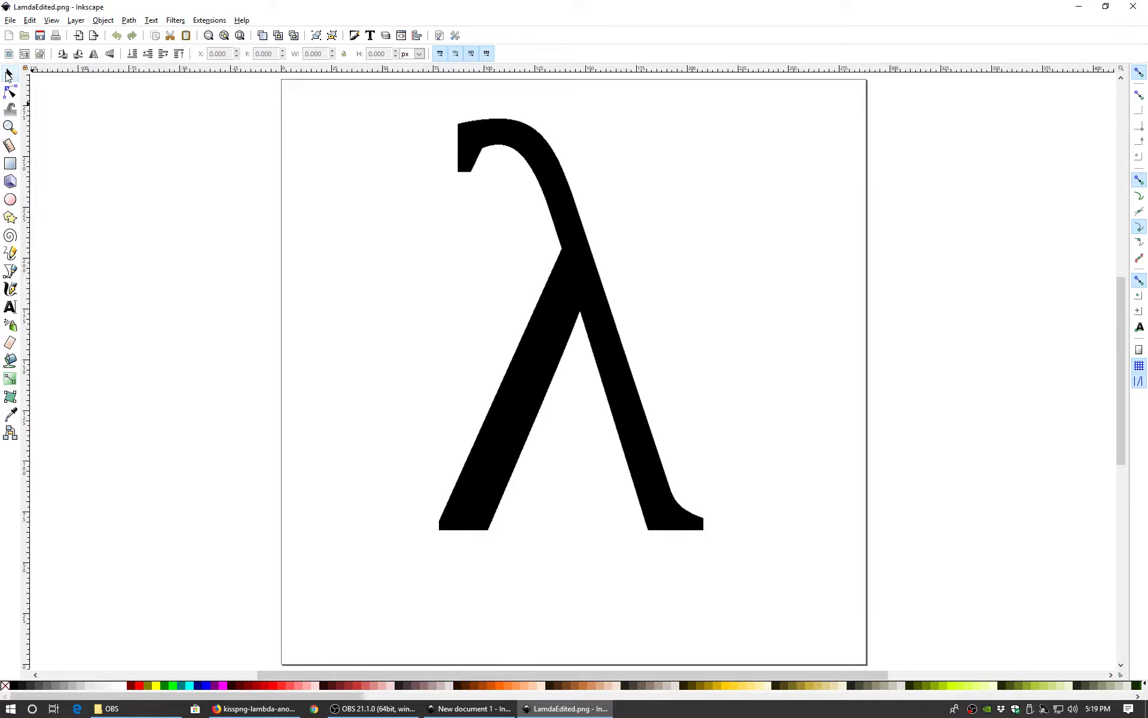
Step: Trace the lambda bitmap into a path with a single brightness-cutoff scan at threshold 0.450 and live preview on
left_click(521, 379)
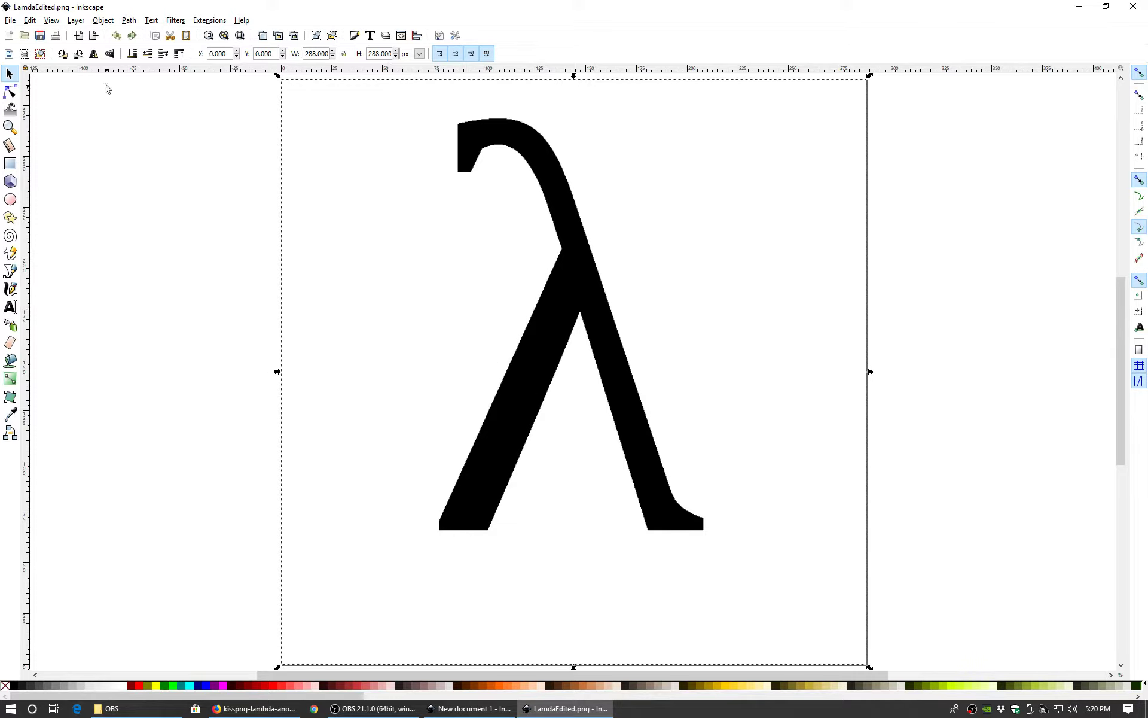
left_click(123, 23)
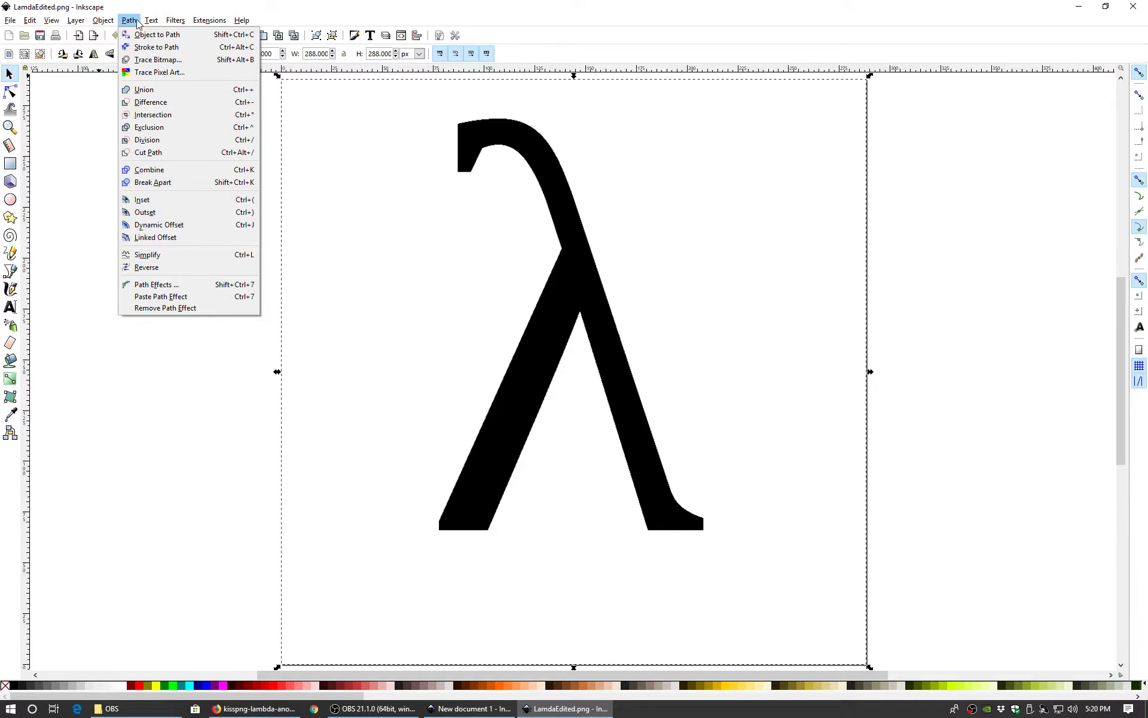
left_click(141, 62)
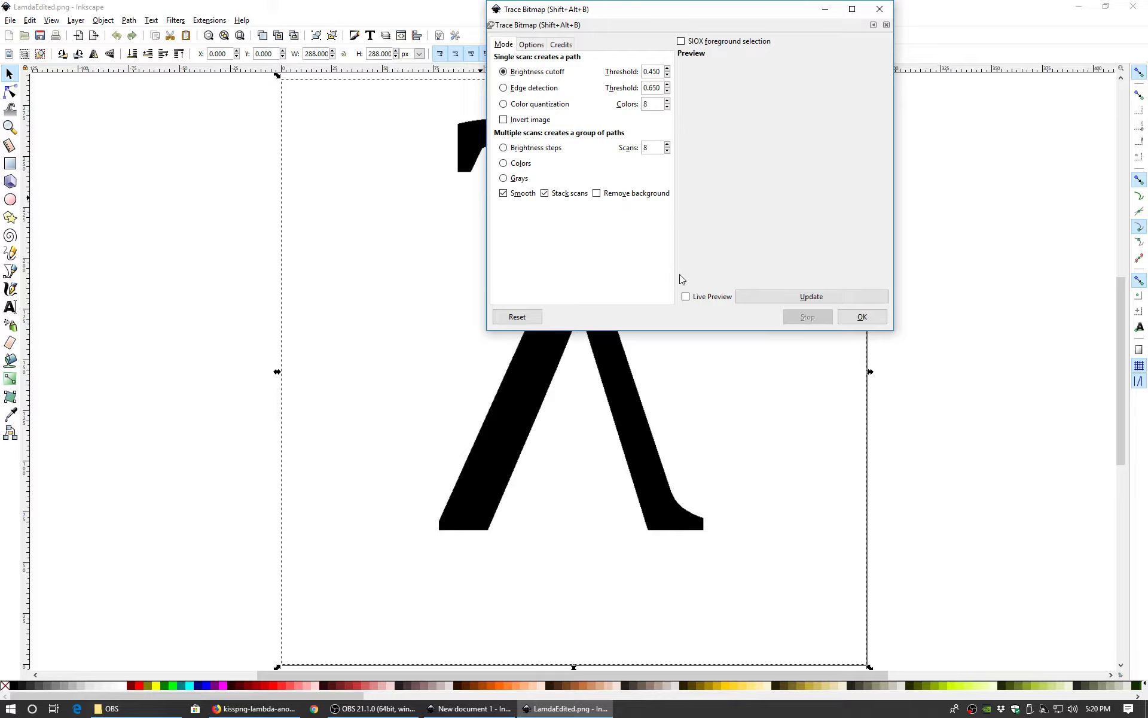
left_click(686, 297)
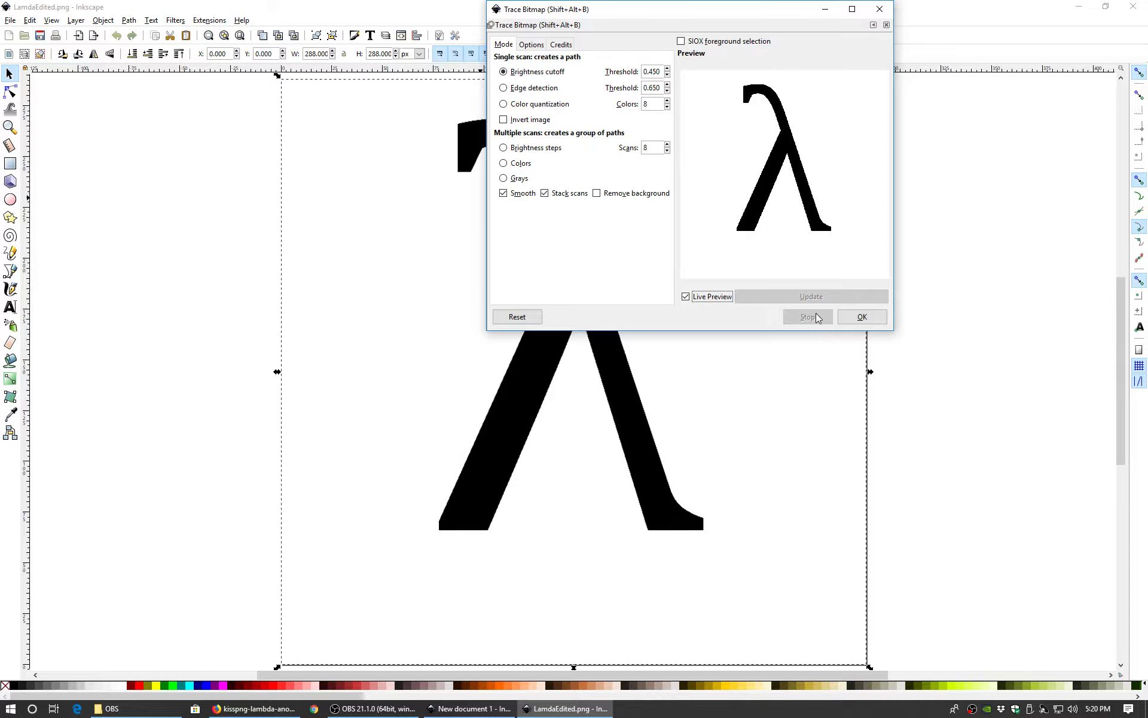
left_click(860, 319)
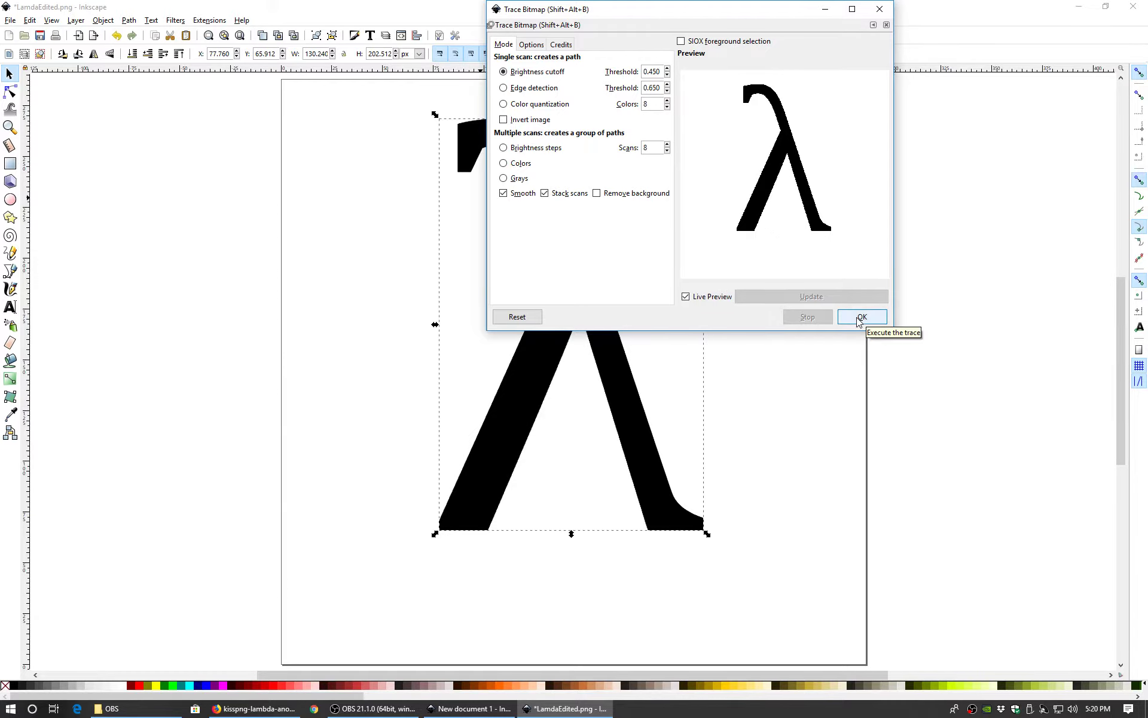
left_click(882, 8)
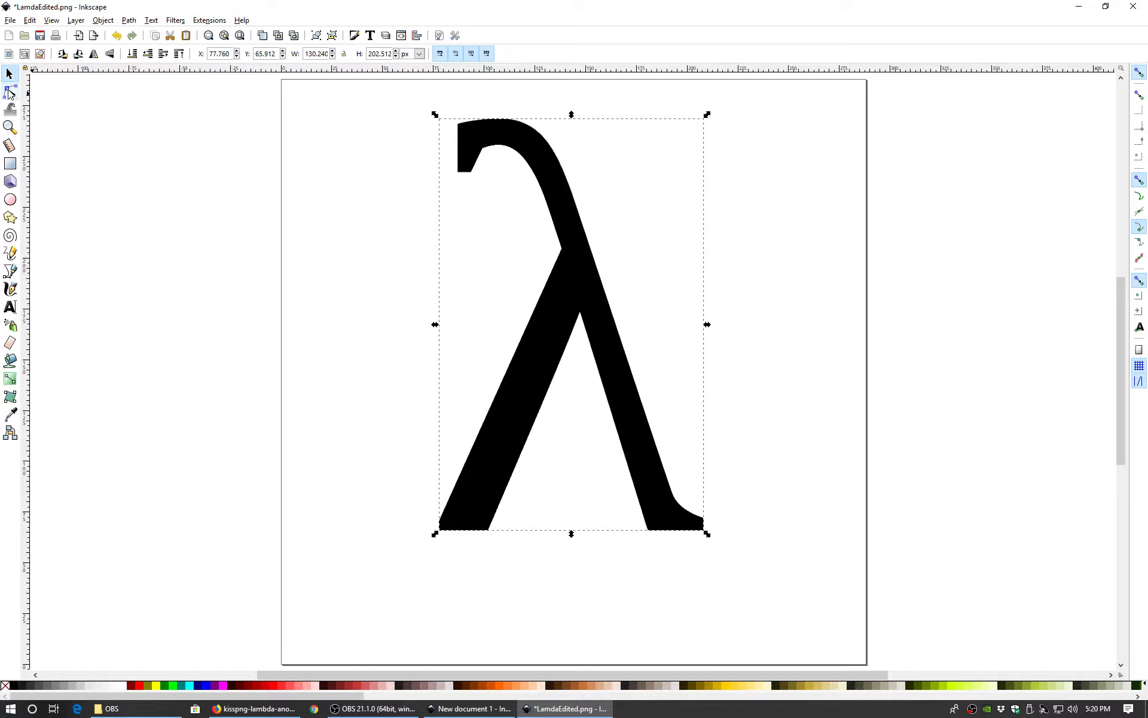
Step: Inspect the traced lambda's path nodes and move the path off the bitmap to about X 182, Y 43 px
left_click(10, 91)
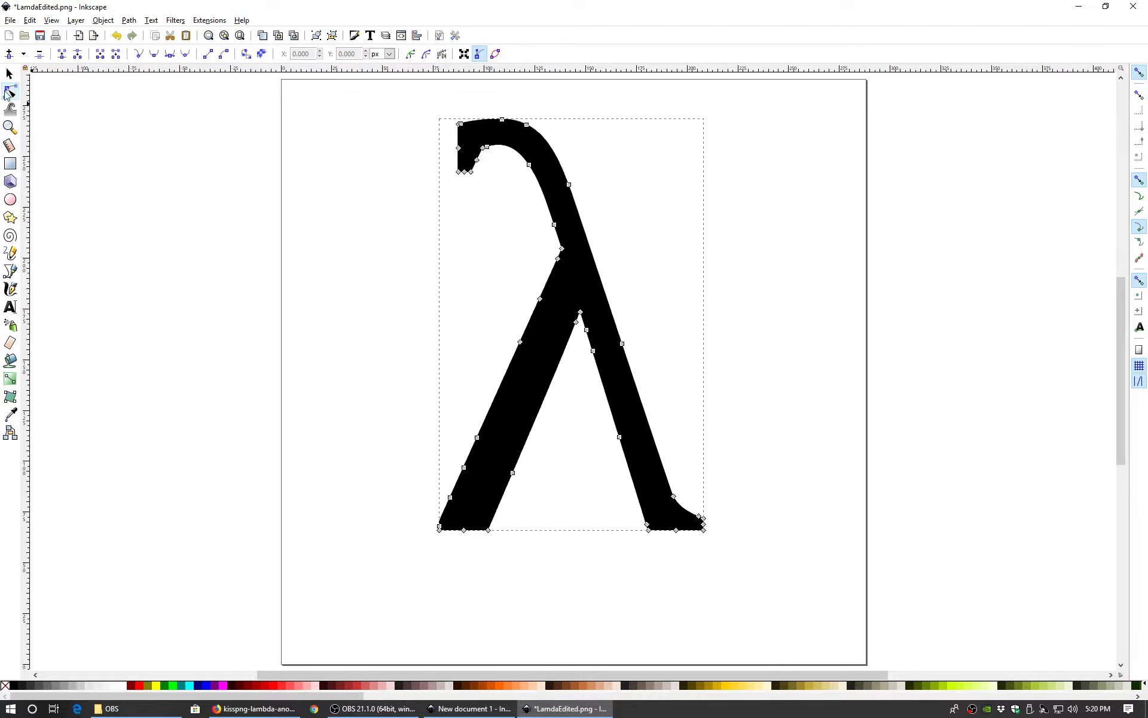
left_click(9, 73)
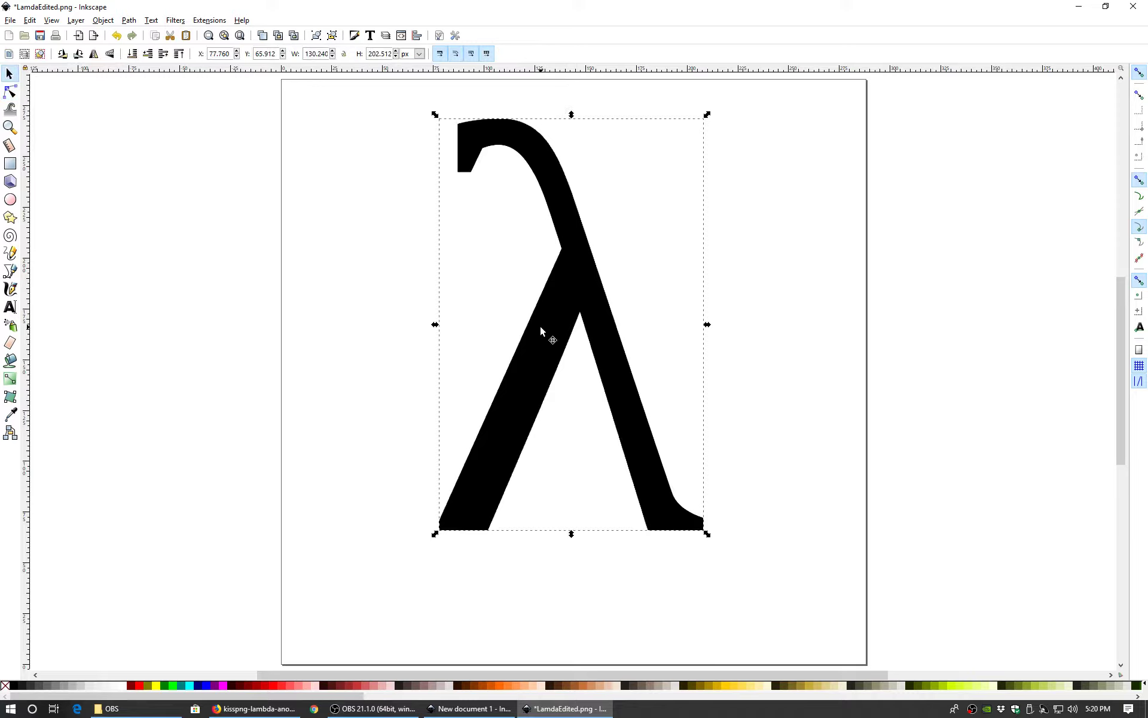
key("ctrl+d")
left_click_drag(541, 327, 751, 374)
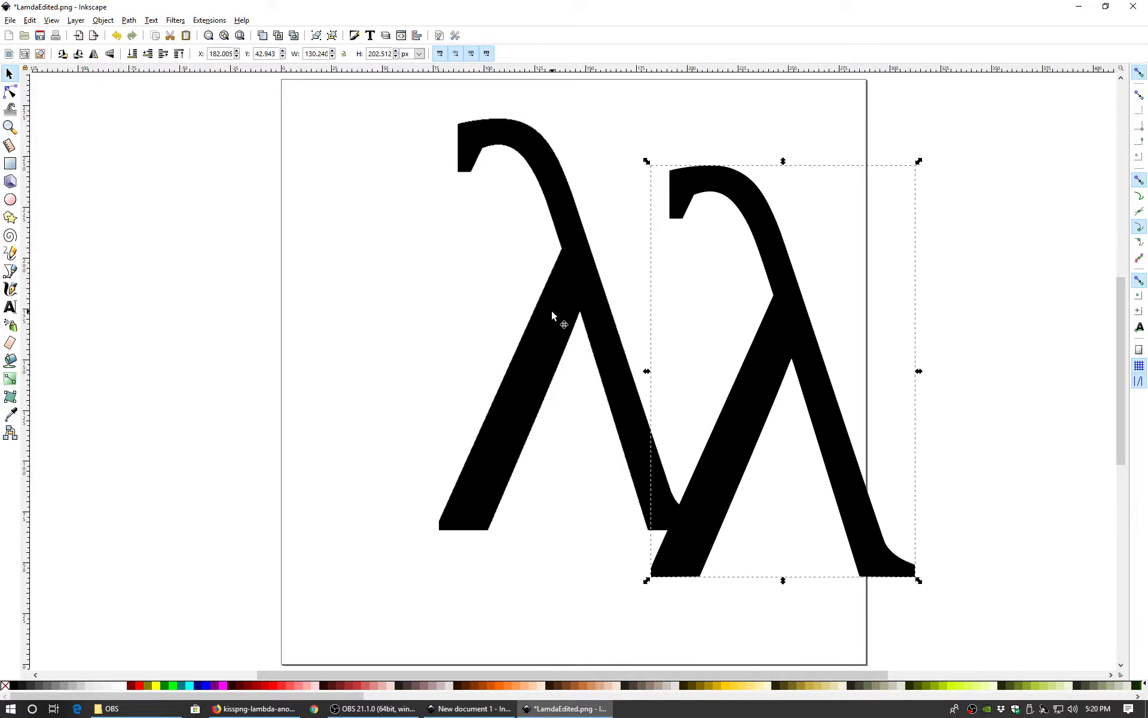
Step: Delete the original lambda bitmap and move the traced path back onto the page at about X 63, Y 64 px
left_click(548, 332)
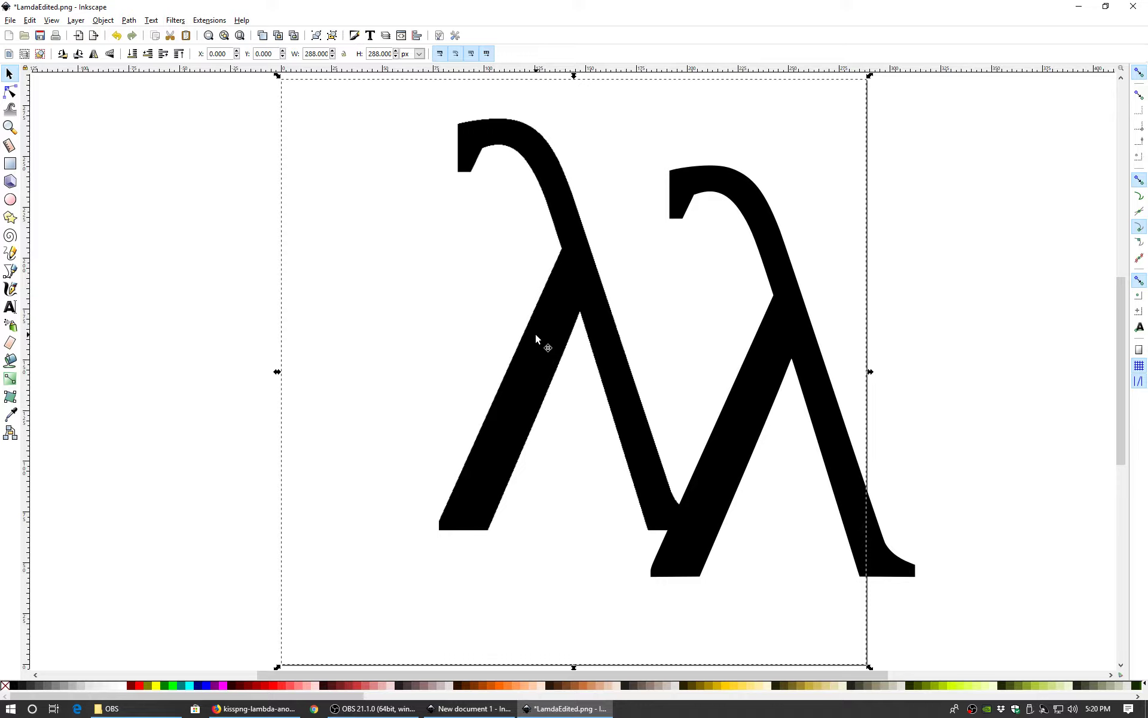
key("Delete")
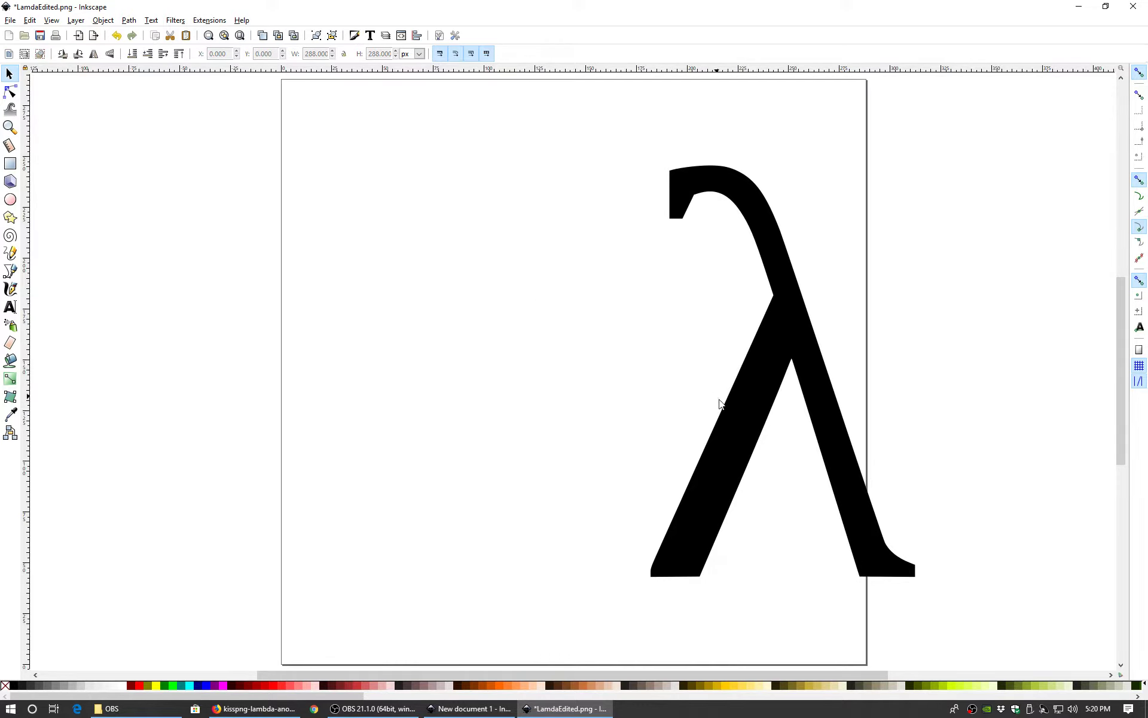
left_click(744, 406)
left_click_drag(746, 407, 505, 366)
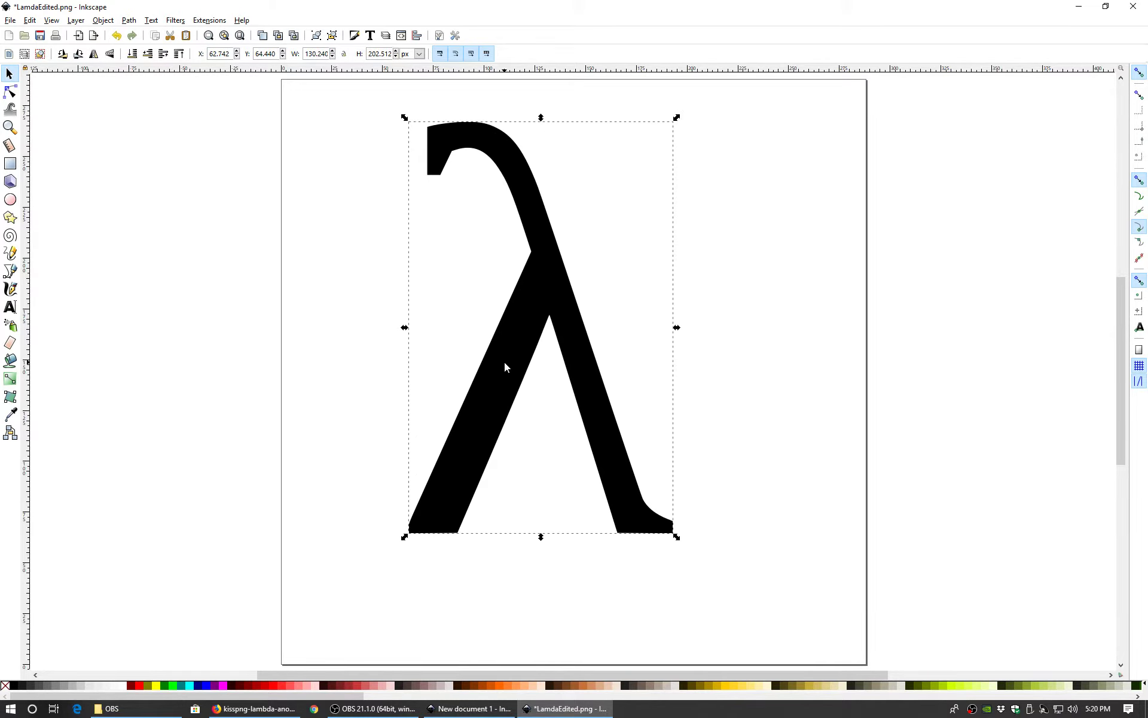